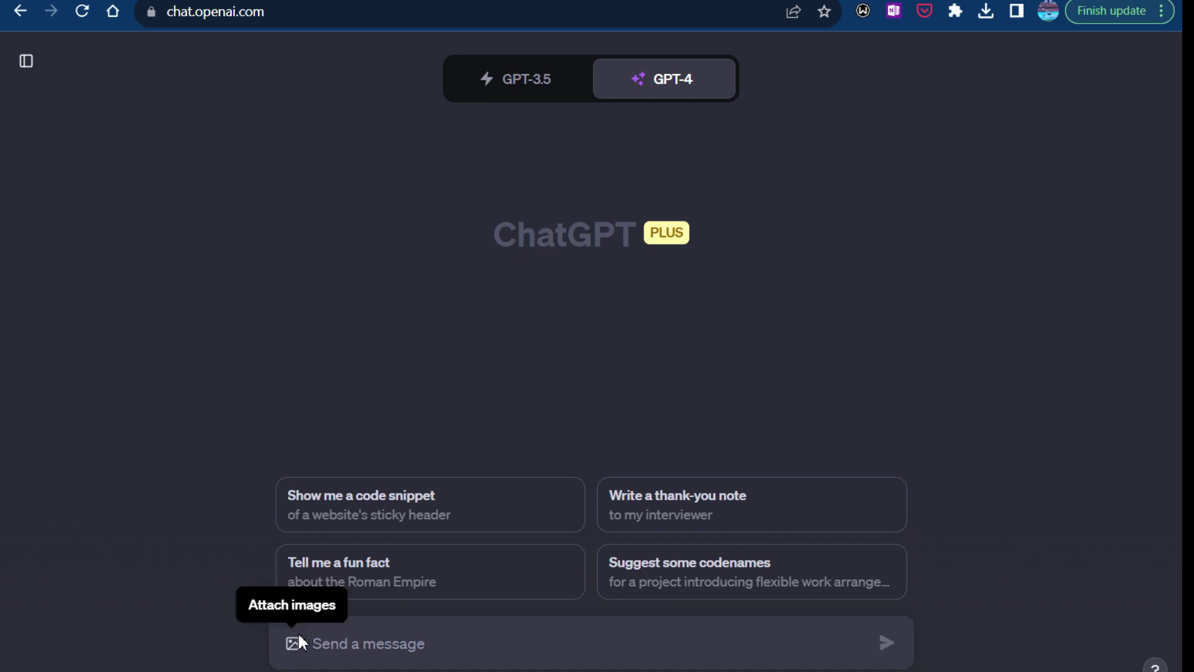
- Switch to the tab showing Tesla's 2023 Q3 Quarterly Update Deck PDF
key("ctrl+Tab")
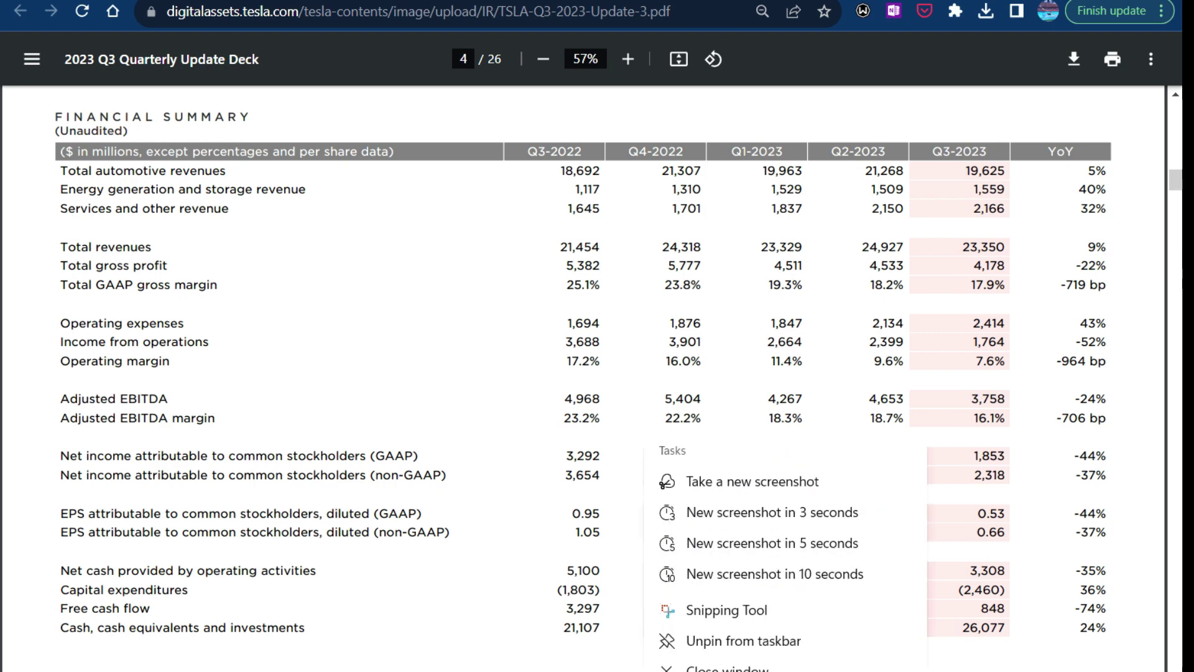
- Snip the whole page-4 Financial Summary table as a new screenshot
left_click(756, 485)
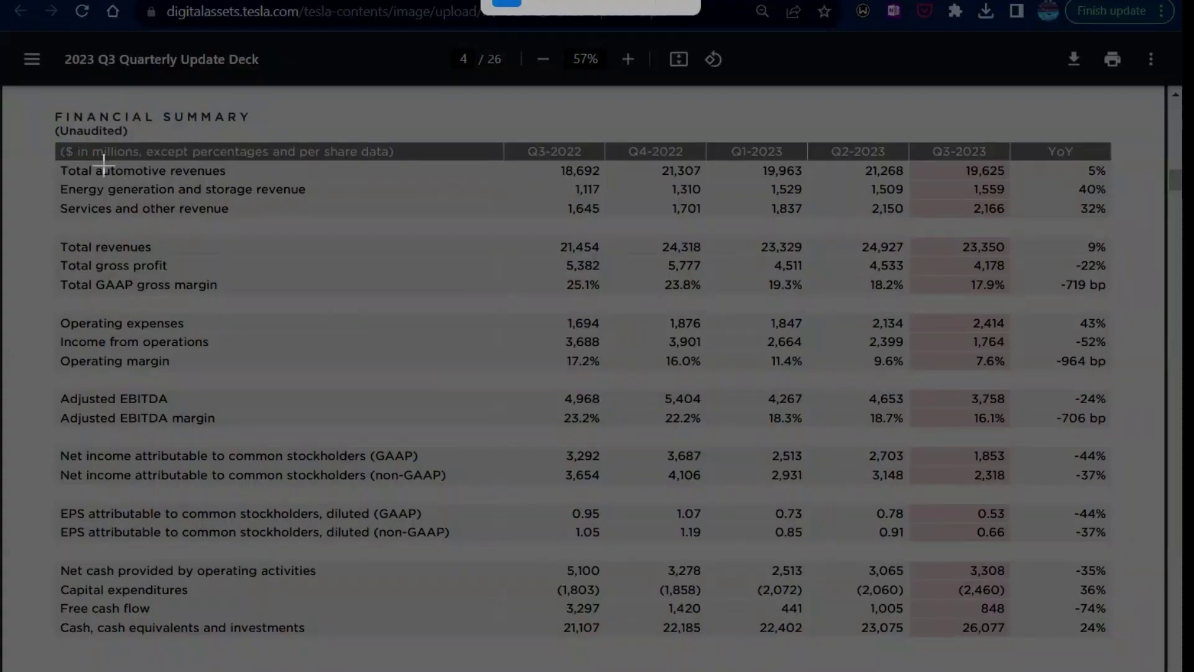
left_click_drag(45, 101, 1128, 647)
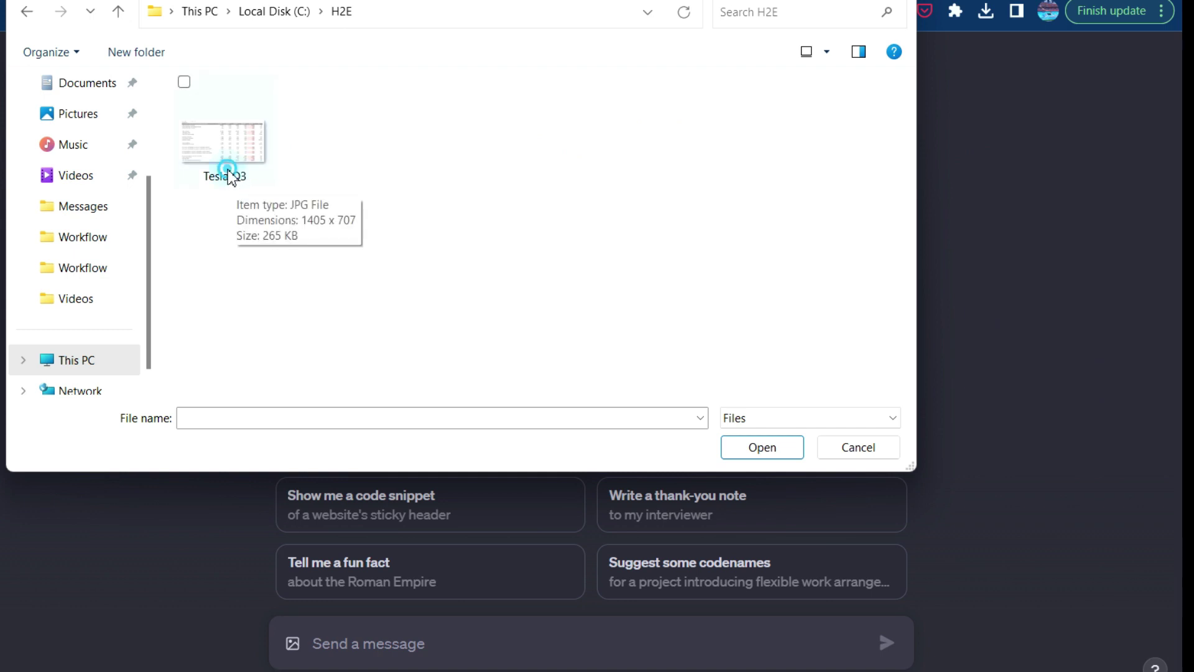
- Attach the Tesla Q3 table image and send 'Analyze Tesla's most recent Q3 numbers. How did the company do'
left_click(231, 177)
left_click(747, 450)
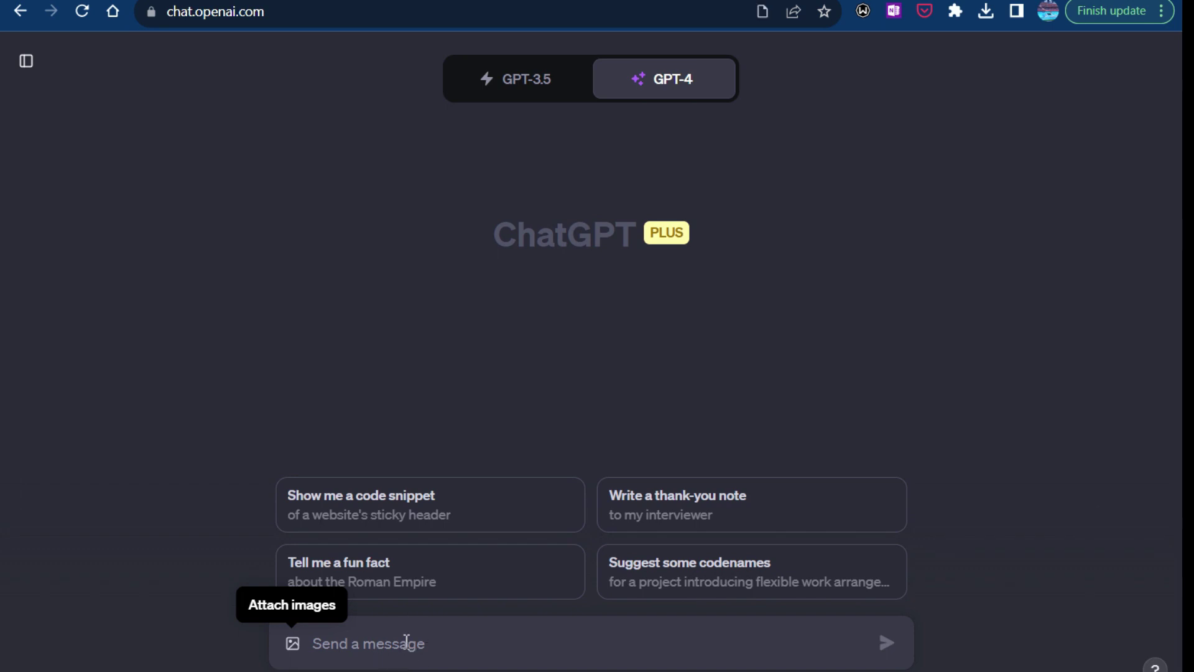
left_click(398, 643)
mouse_move(332, 613)
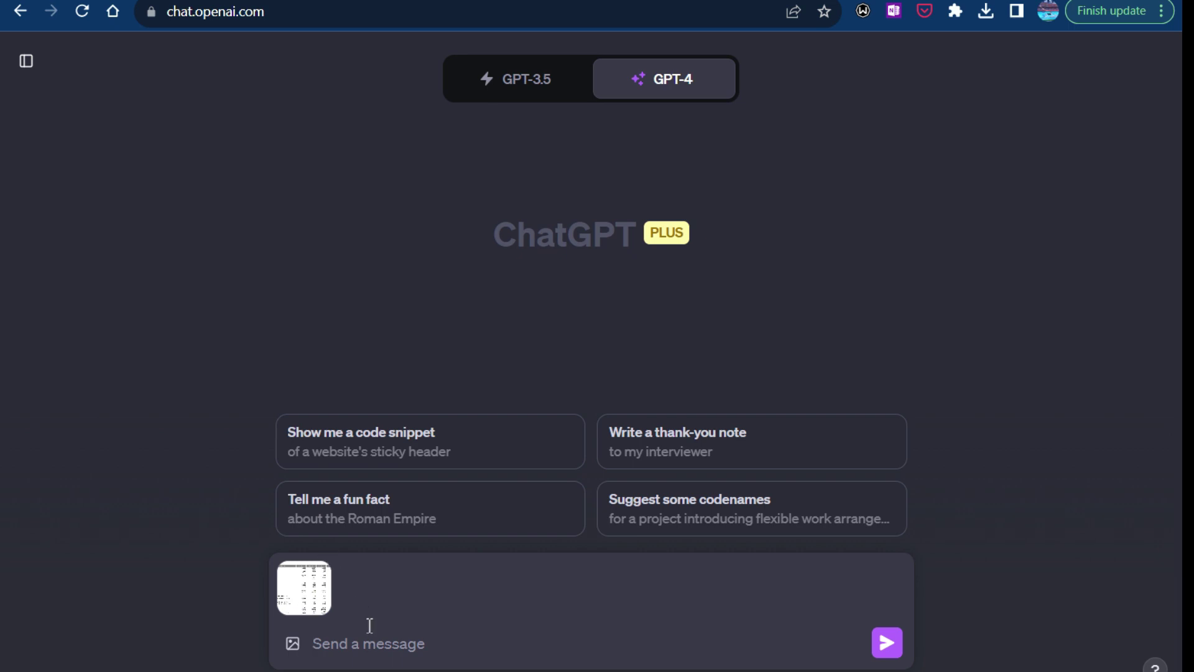
type("Analyz")
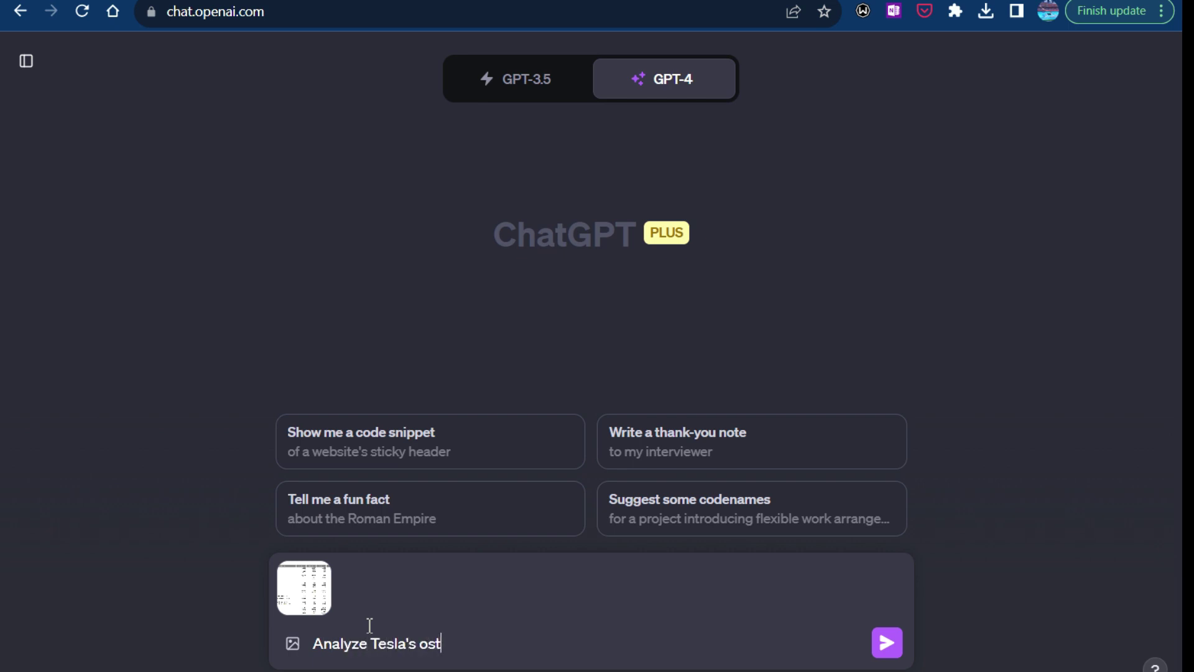
type("e Tesla's most recent Q3 numbe")
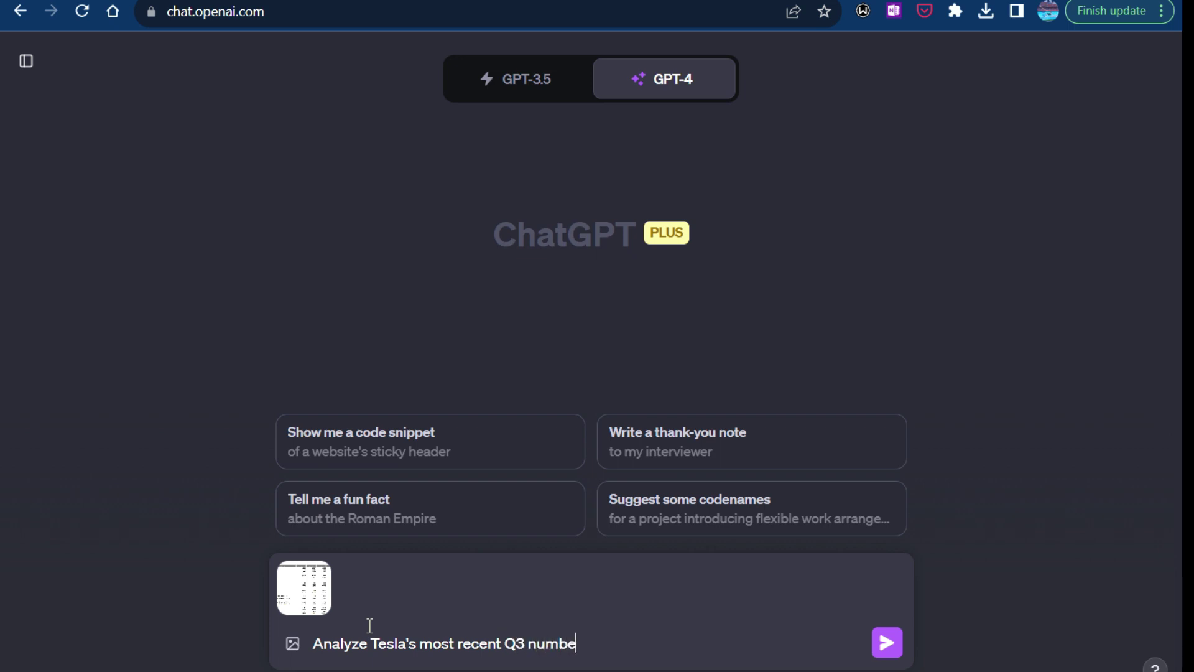
type("rs. How did the compa")
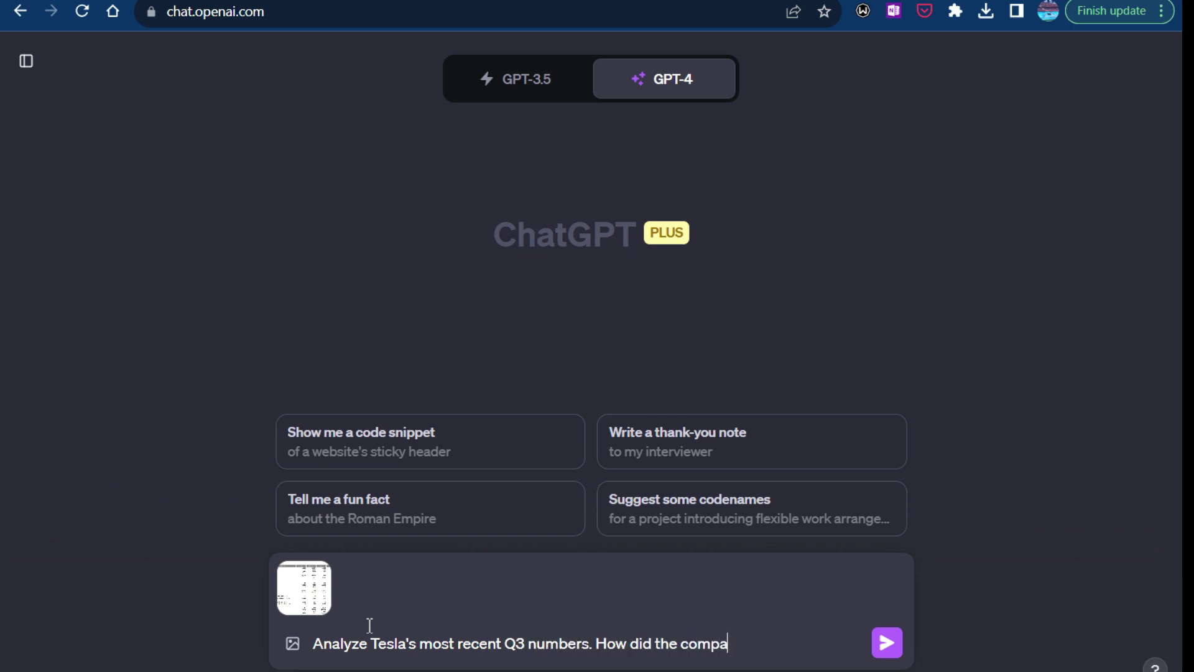
type("ny do?")
key("Return")
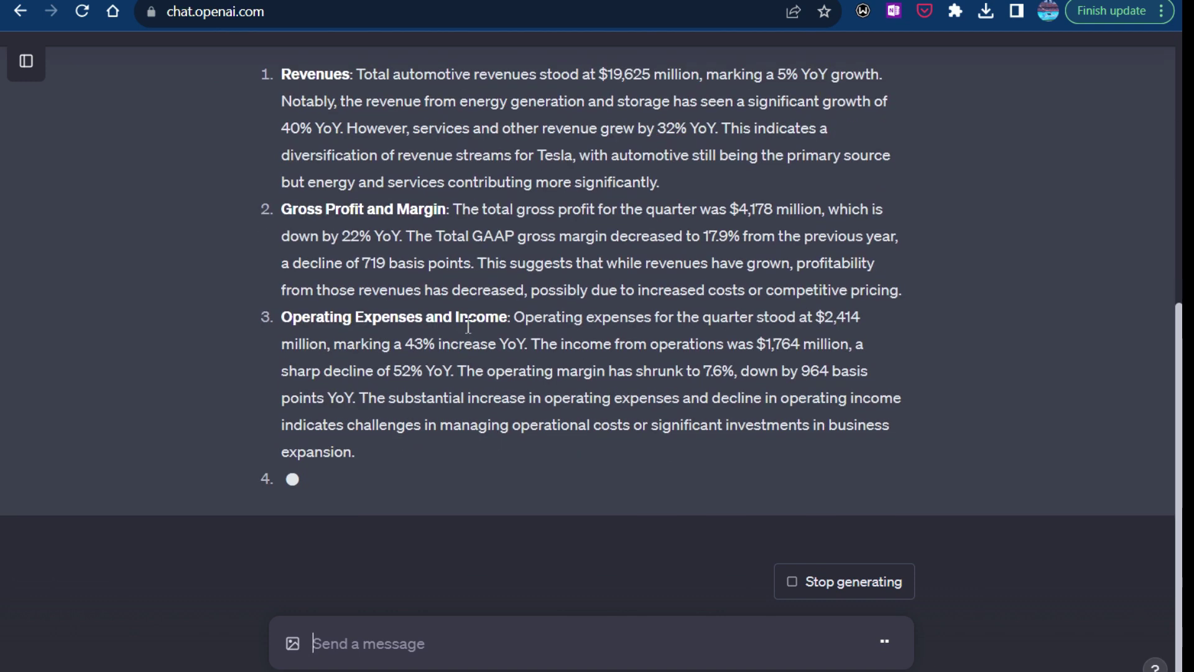
- Scroll through GPT-4's streaming reply until the eight-point analysis, summary and next steps finish
scroll(489, 290, "up", 2)
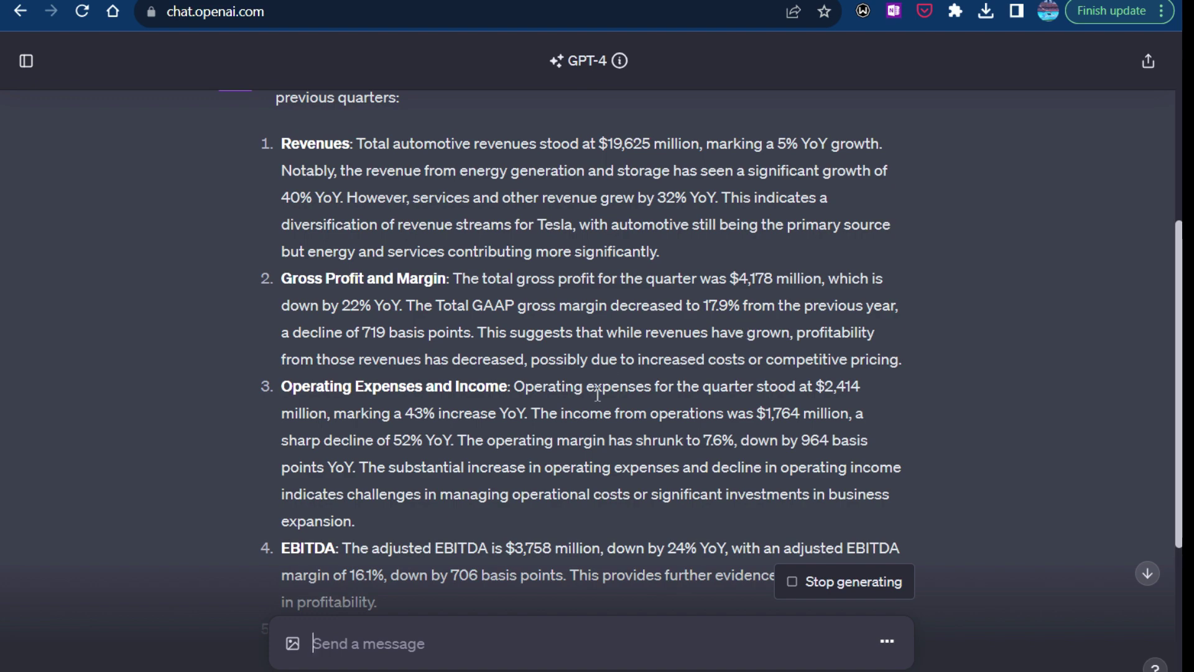
scroll(595, 395, "down", 3)
scroll(594, 392, "down", 2)
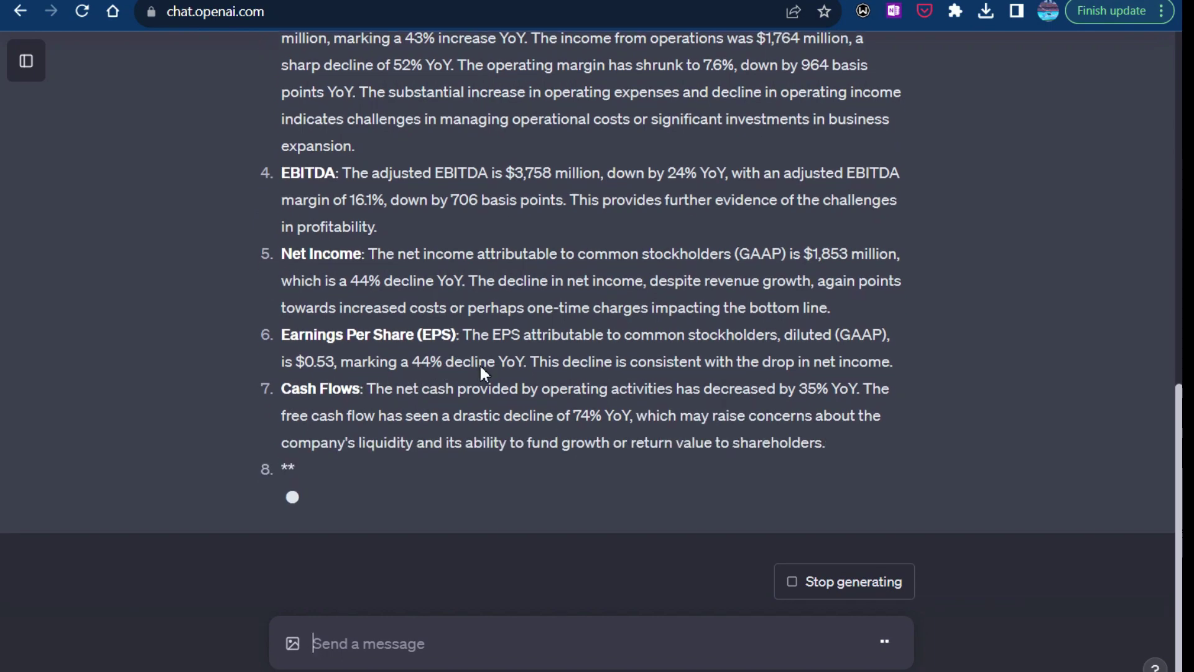
scroll(480, 367, "up", 10)
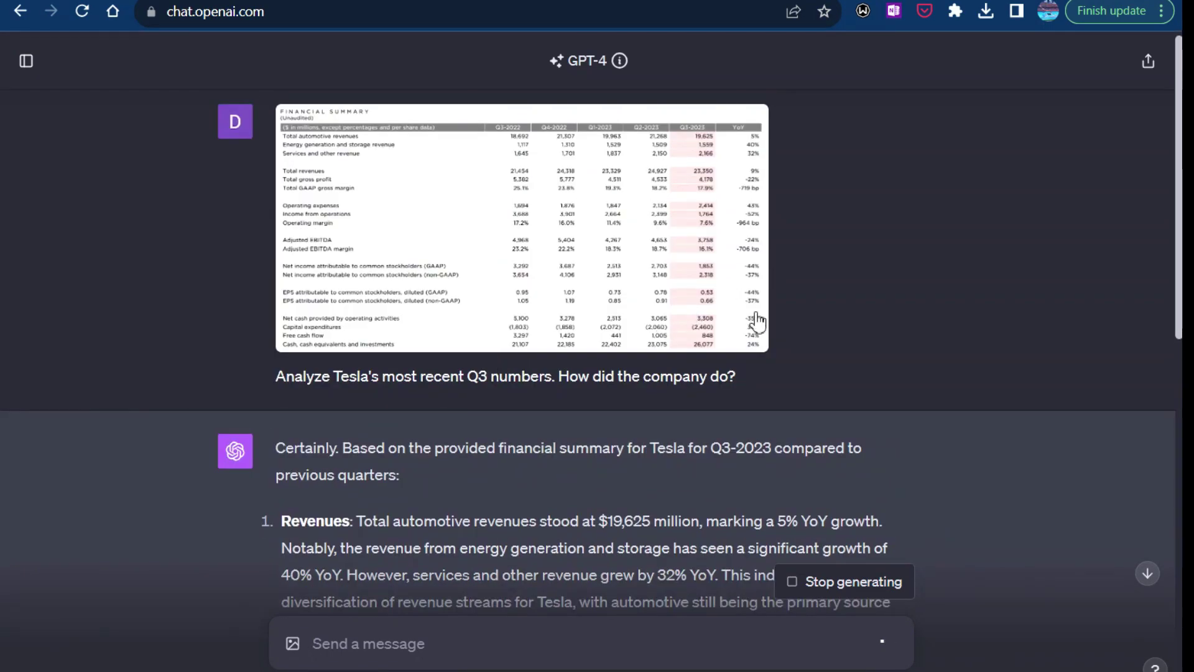
scroll(621, 350, "down", 9)
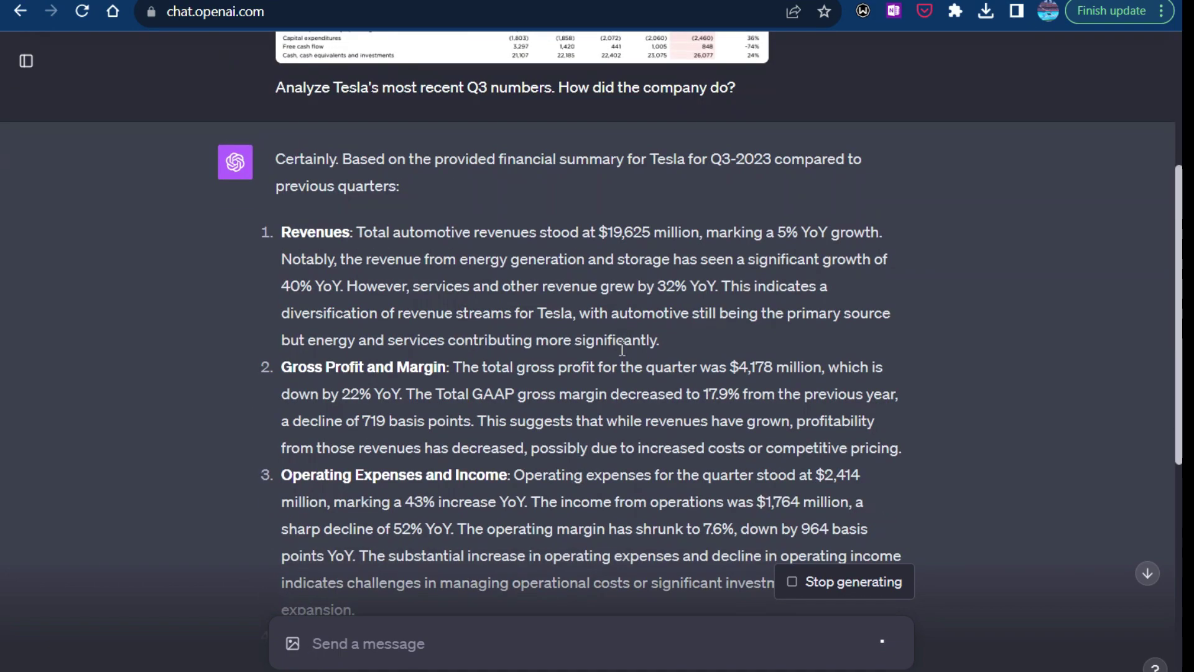
scroll(622, 350, "down", 2)
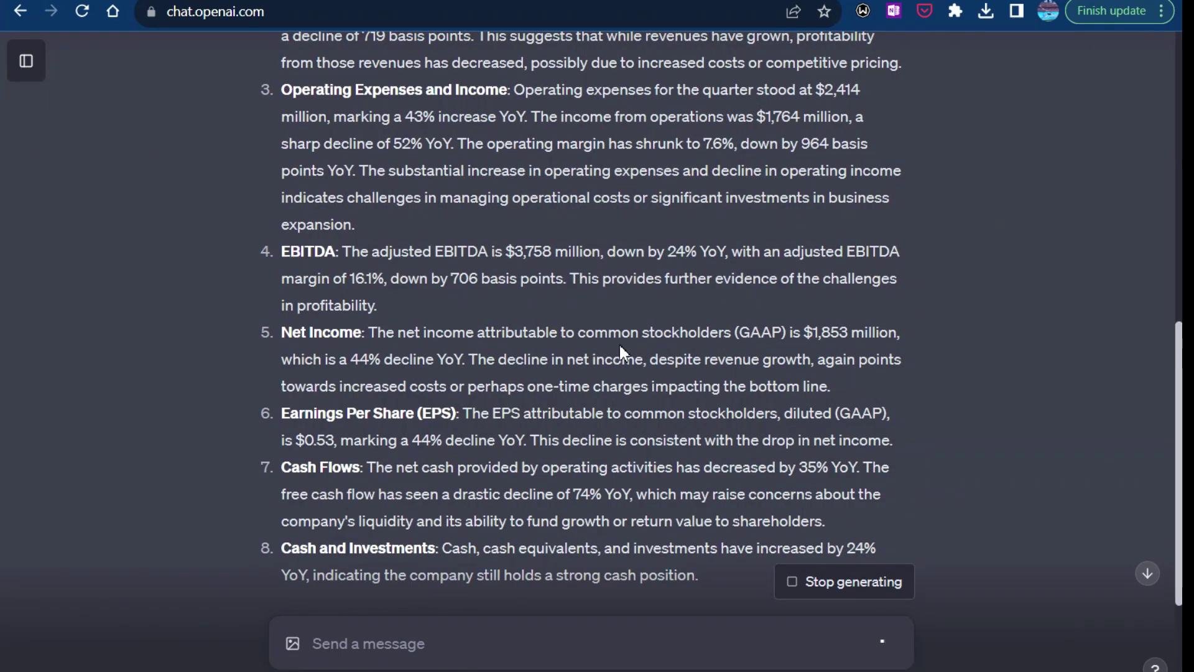
scroll(693, 244, "down", 3)
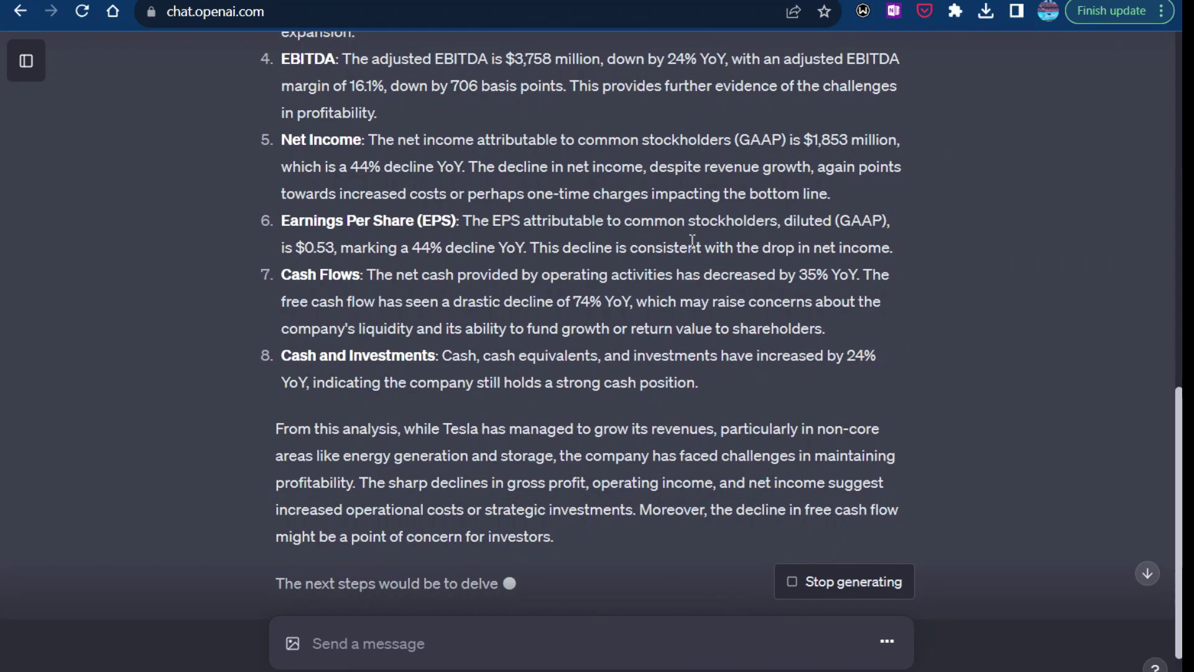
scroll(692, 242, "down", 2)
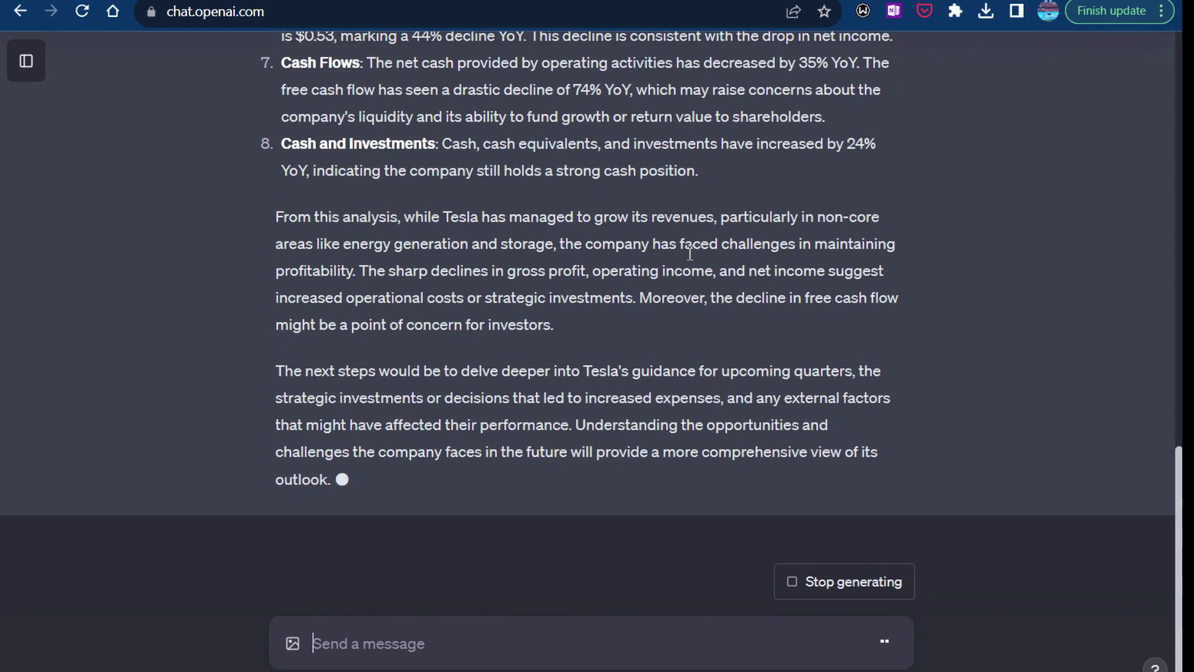
scroll(668, 248, "up", 3)
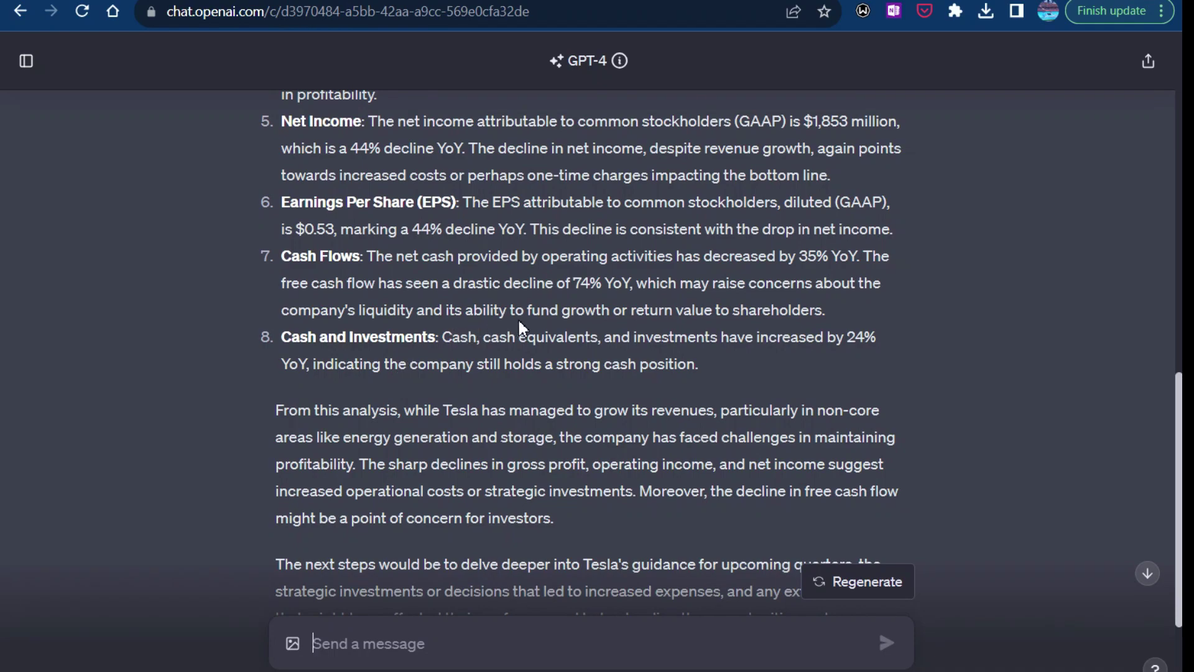
- Enlarge the attached Financial Summary table twice to compare it with the answer
scroll(612, 333, "up", 2)
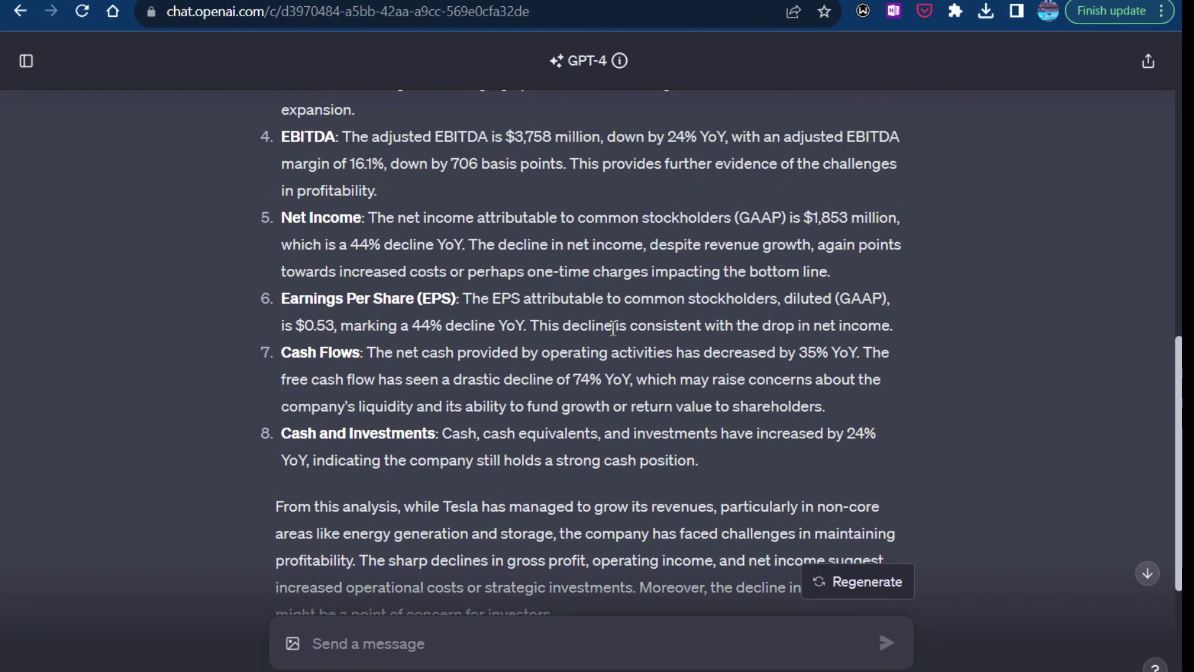
scroll(612, 328, "up", 10)
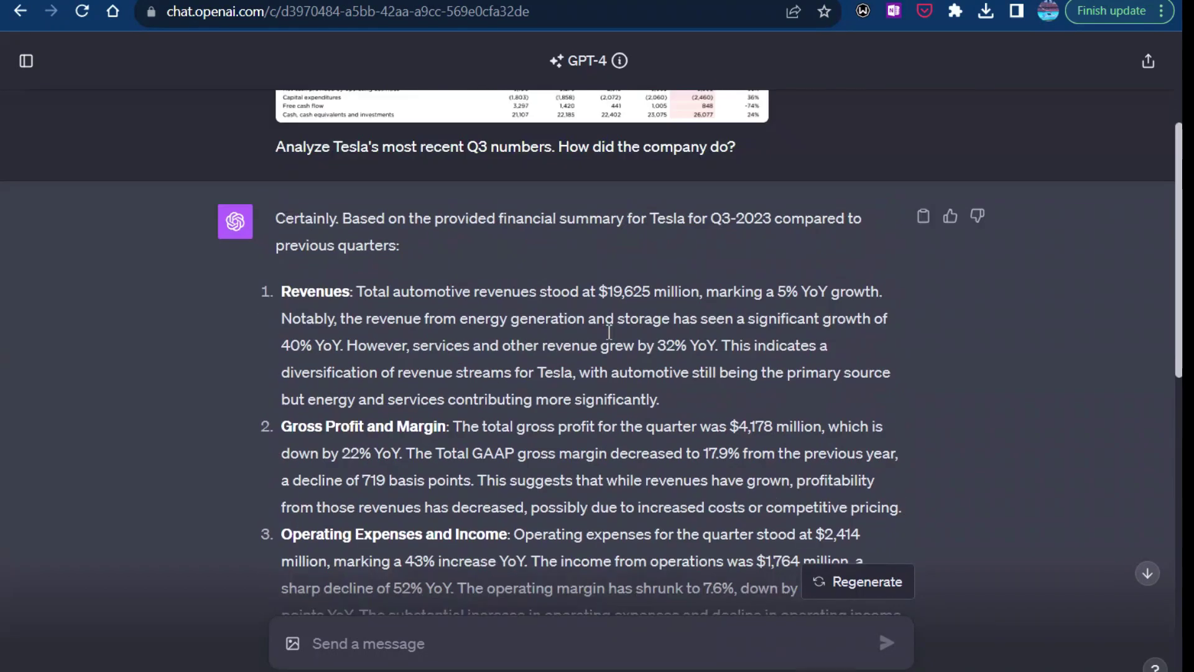
scroll(609, 332, "up", 4)
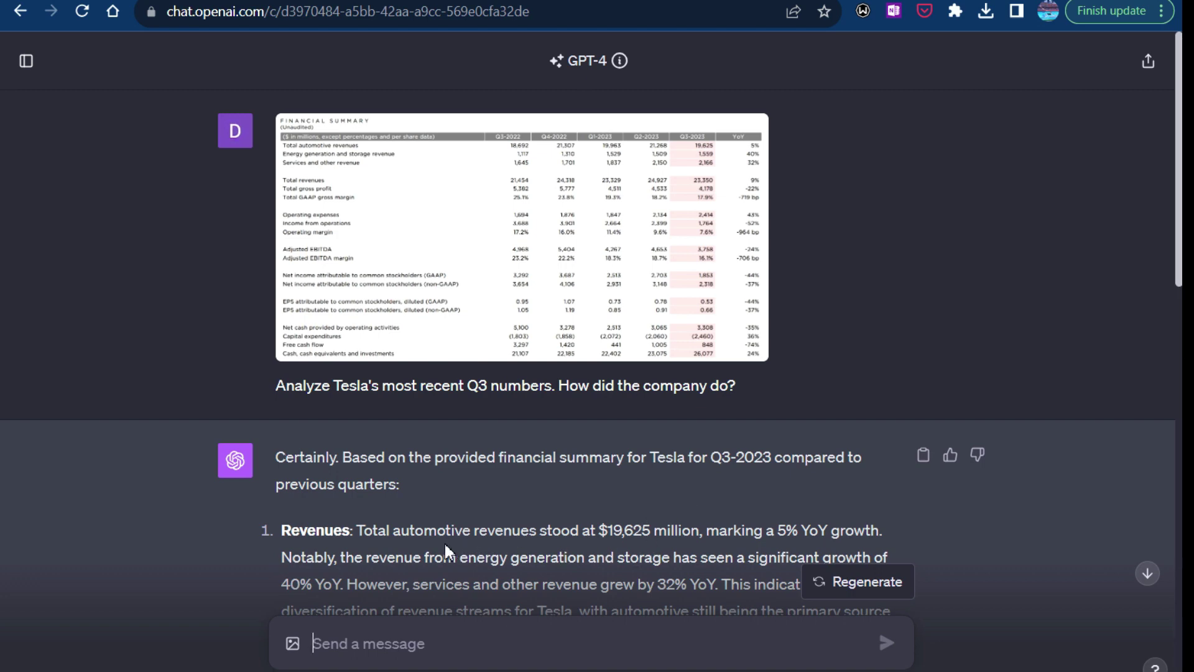
left_click(665, 260)
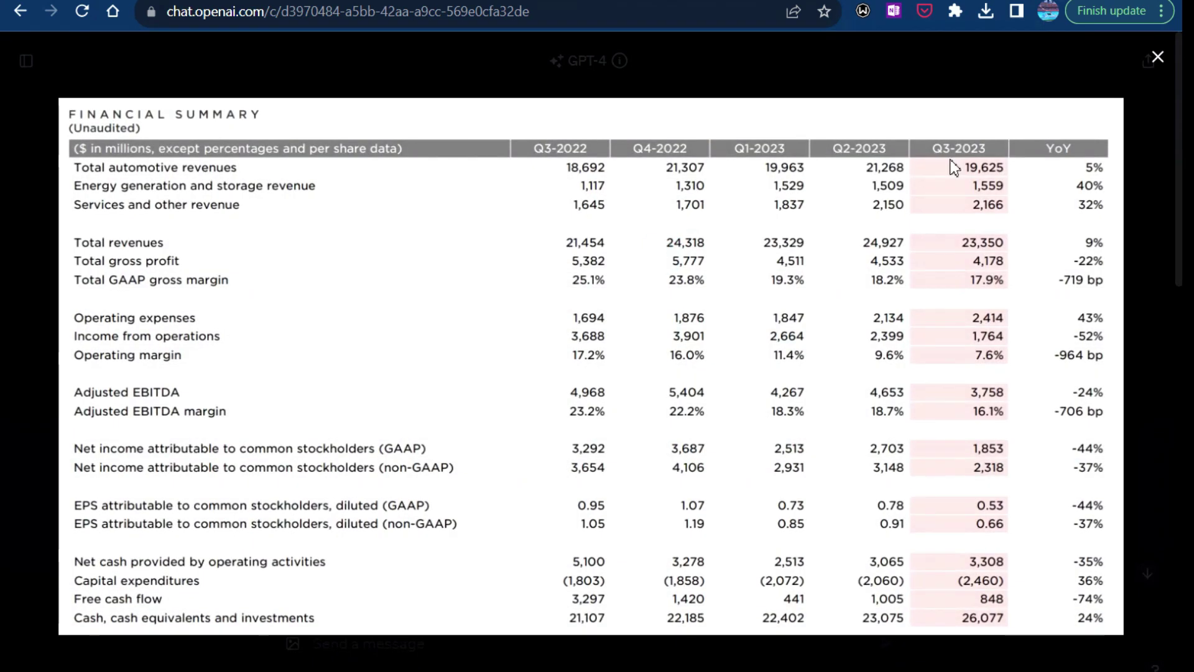
left_click(1157, 56)
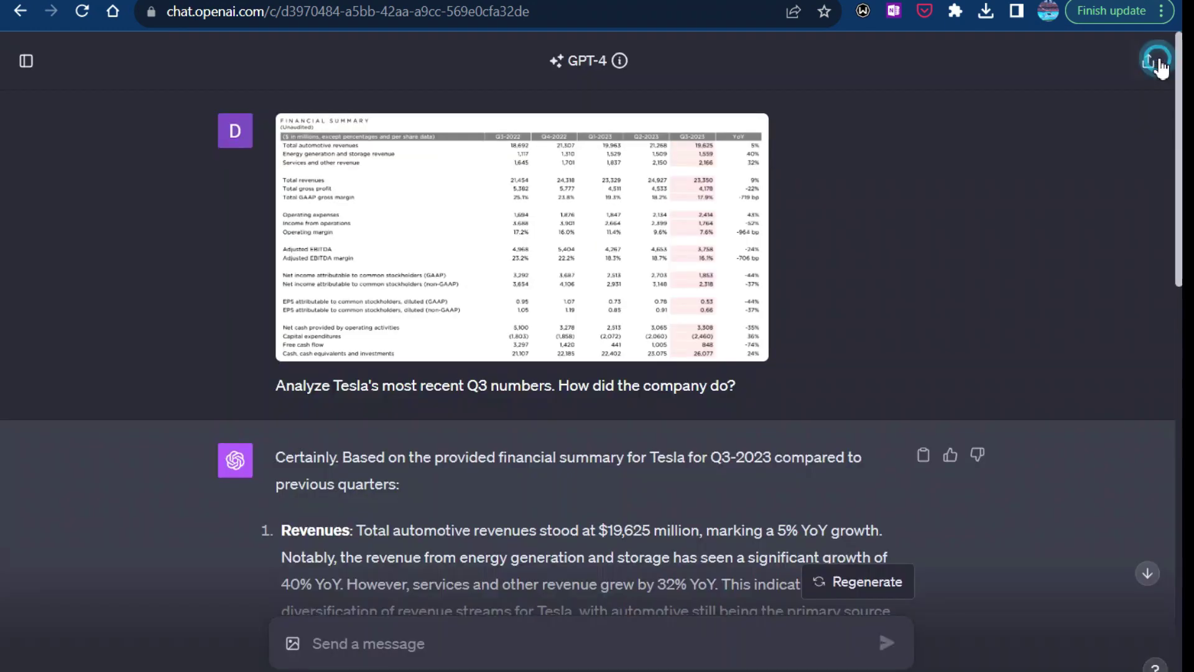
scroll(599, 346, "down", 3)
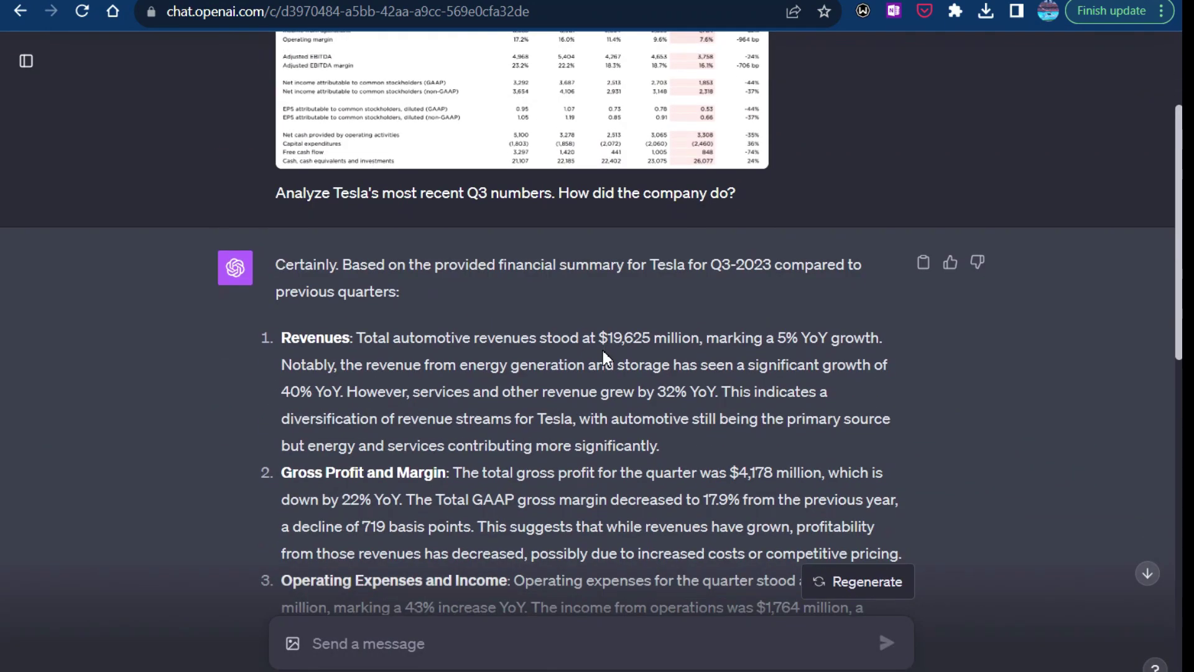
scroll(602, 349, "up", 3)
left_click(698, 176)
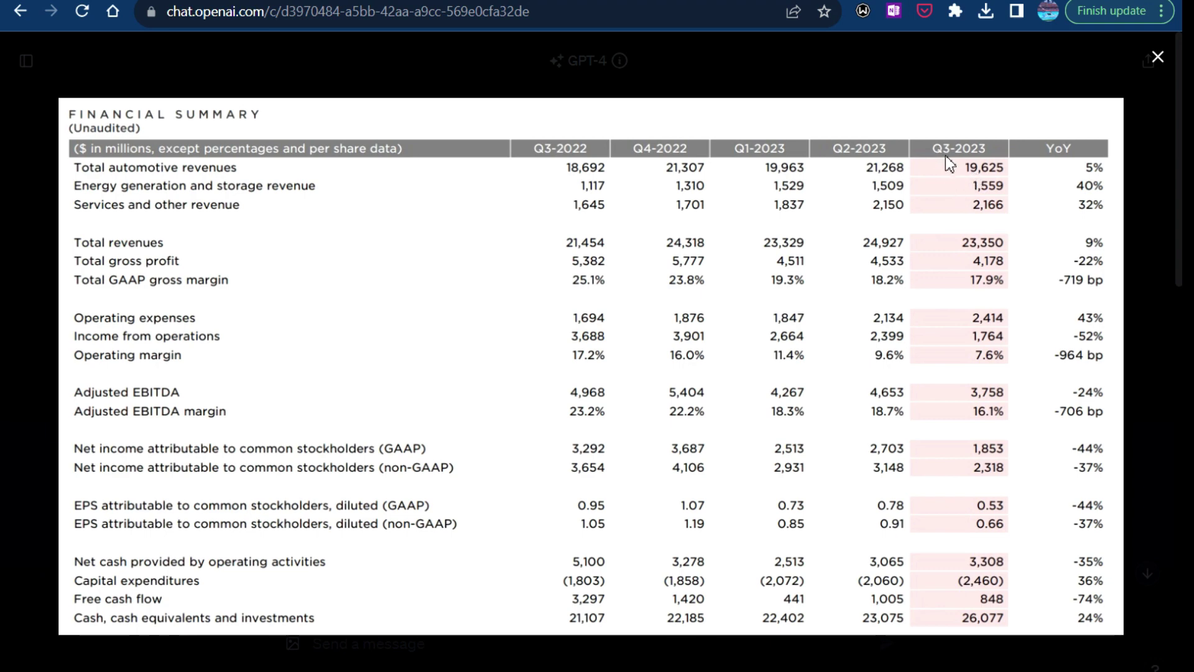
left_click(1158, 57)
- Scroll further through the analysis and recheck the enlarged table image
scroll(486, 414, "down", 3)
scroll(492, 446, "down", 2)
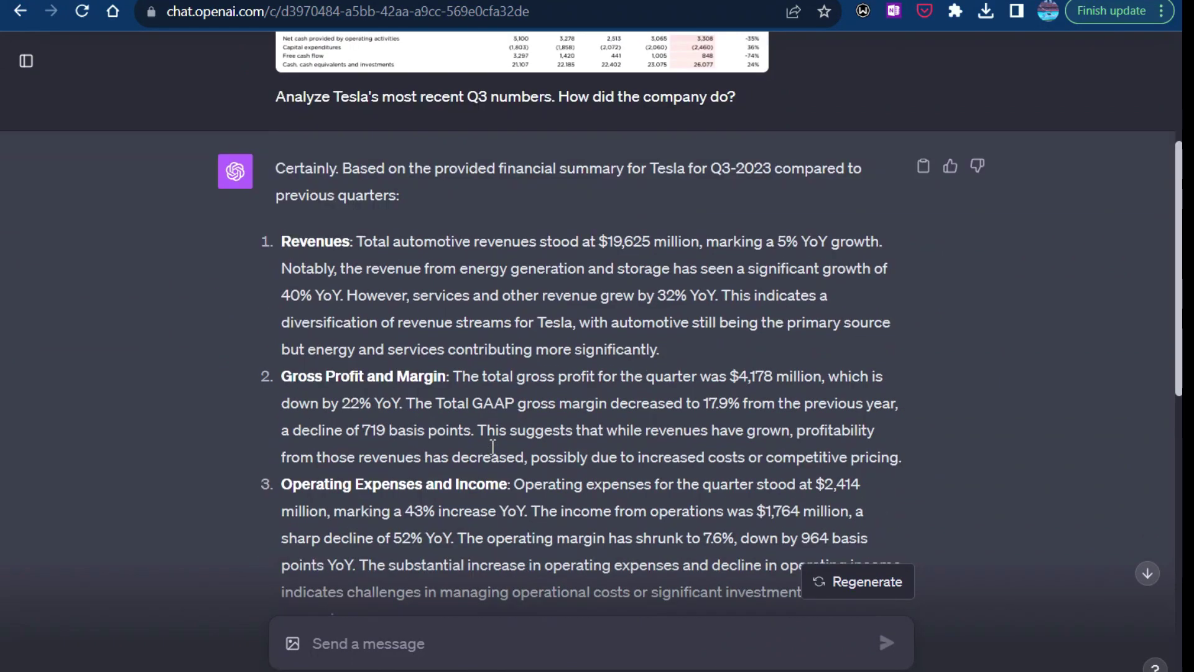
scroll(493, 446, "down", 2)
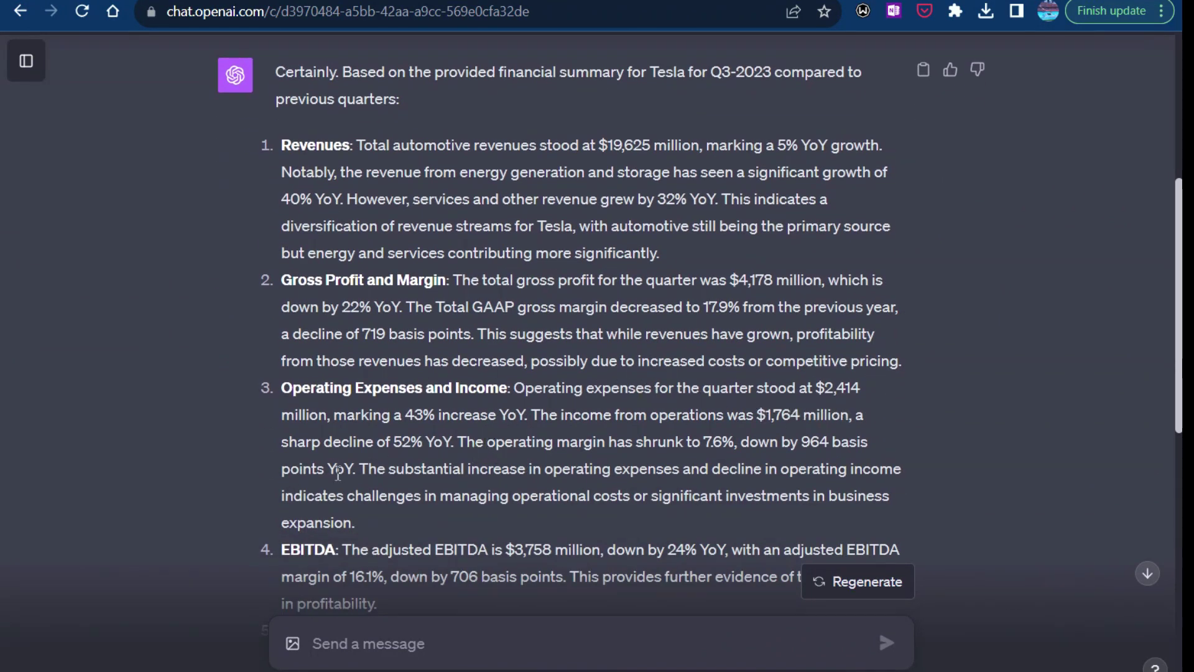
scroll(684, 279, "up", 6)
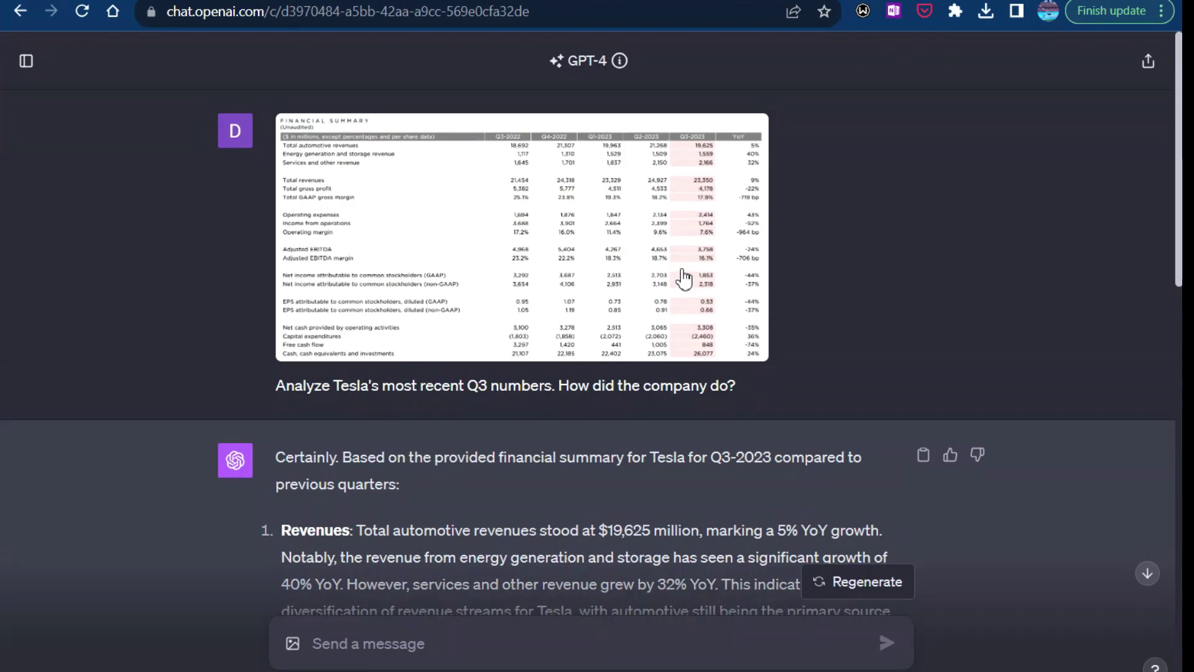
left_click(687, 277)
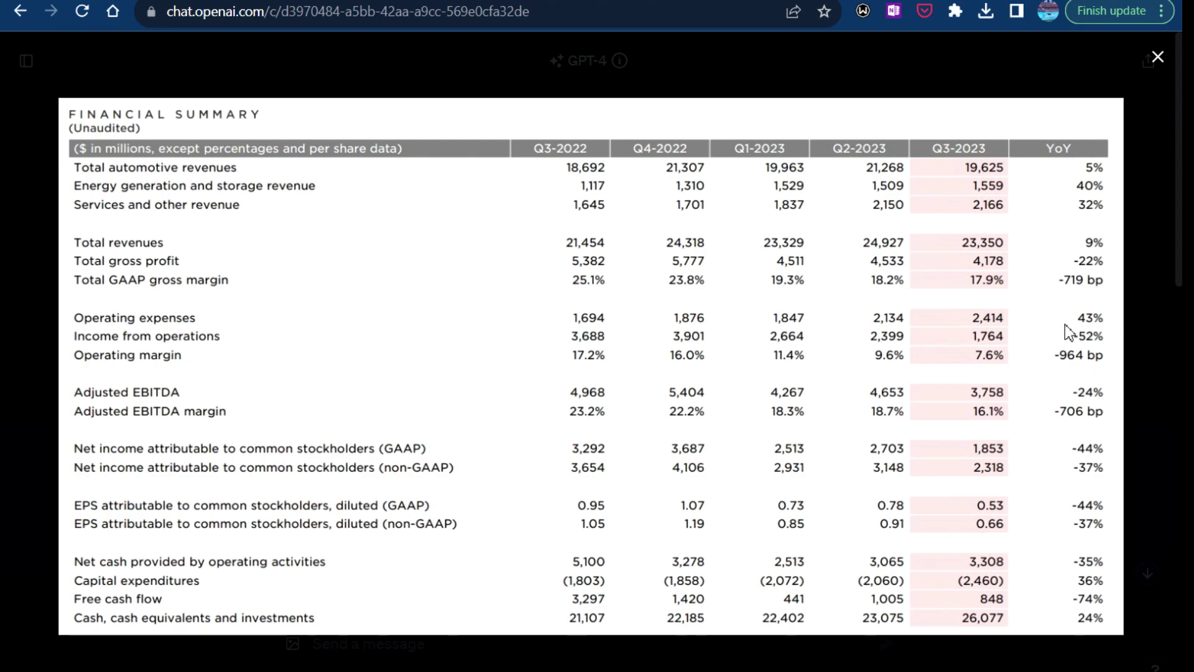
left_click(1158, 56)
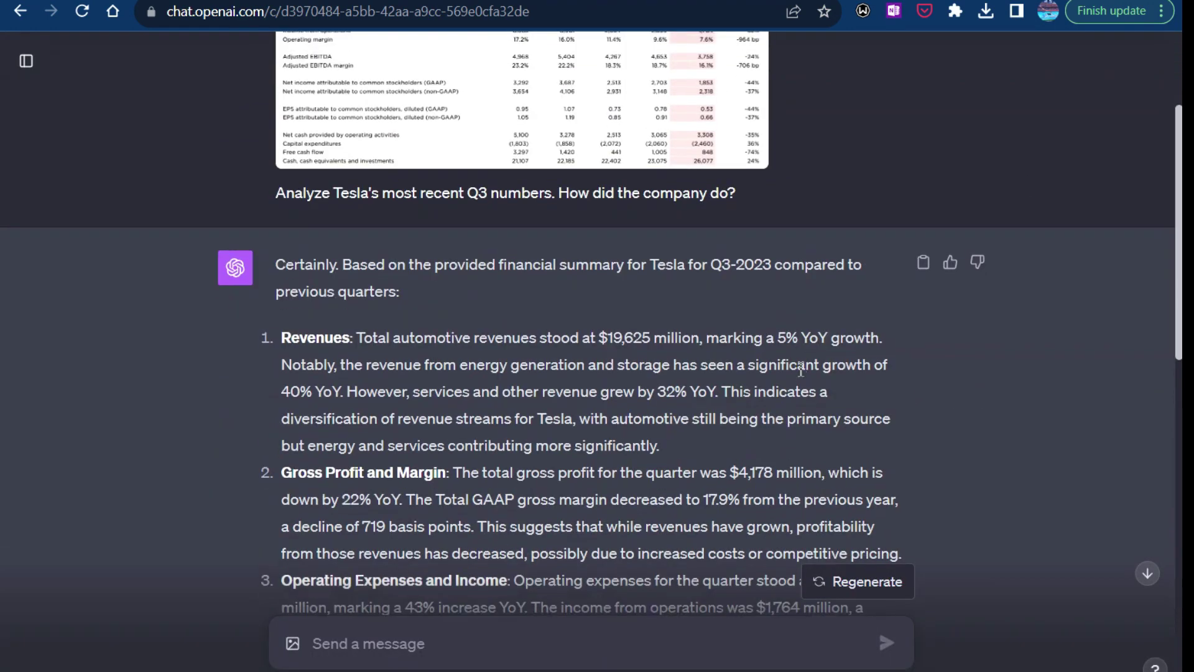
- Scroll to the end of the eight-point analysis, then reopen the table image full-size
scroll(800, 370, "down", 6)
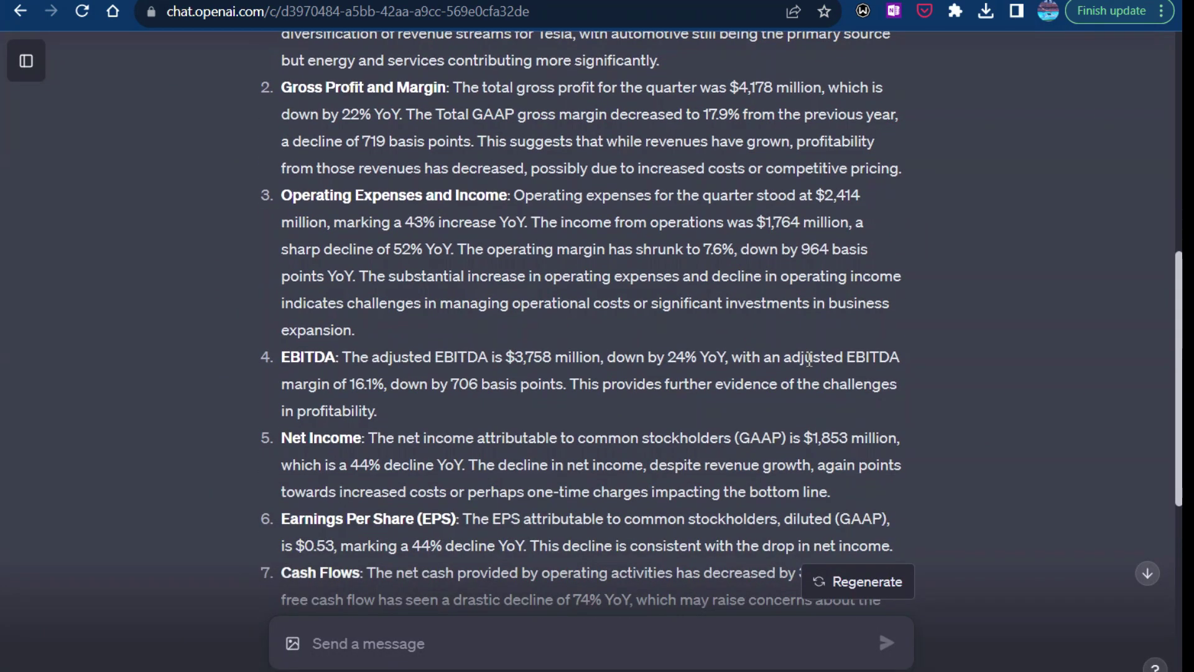
scroll(784, 364, "down", 3)
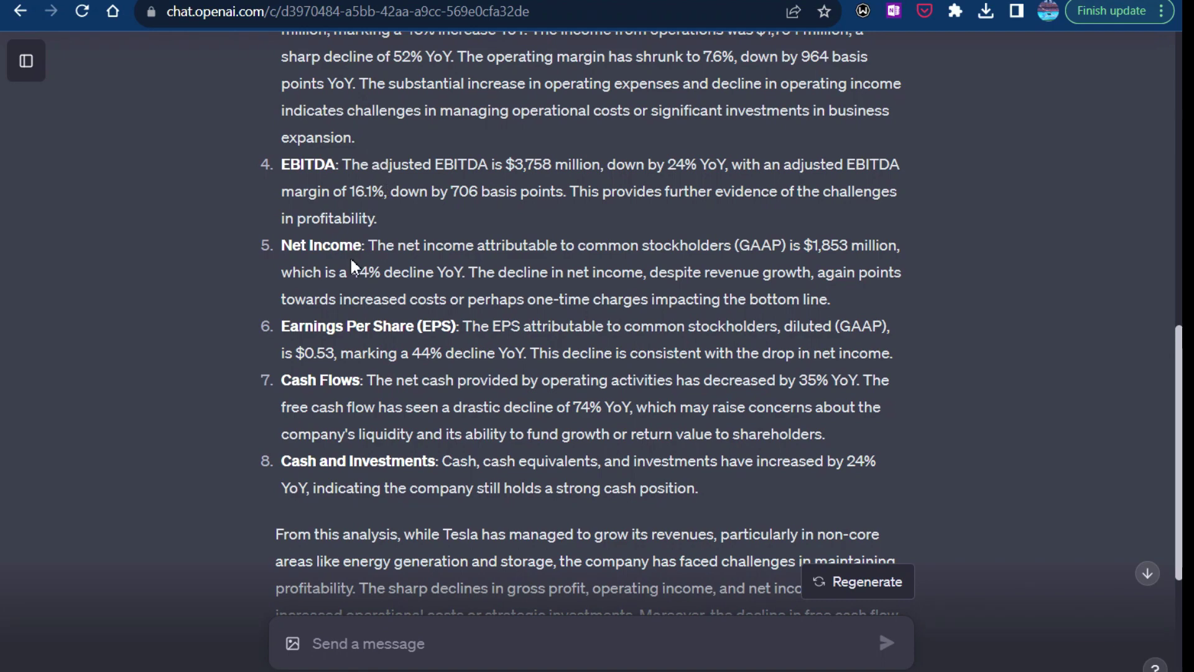
scroll(368, 351, "down", 5)
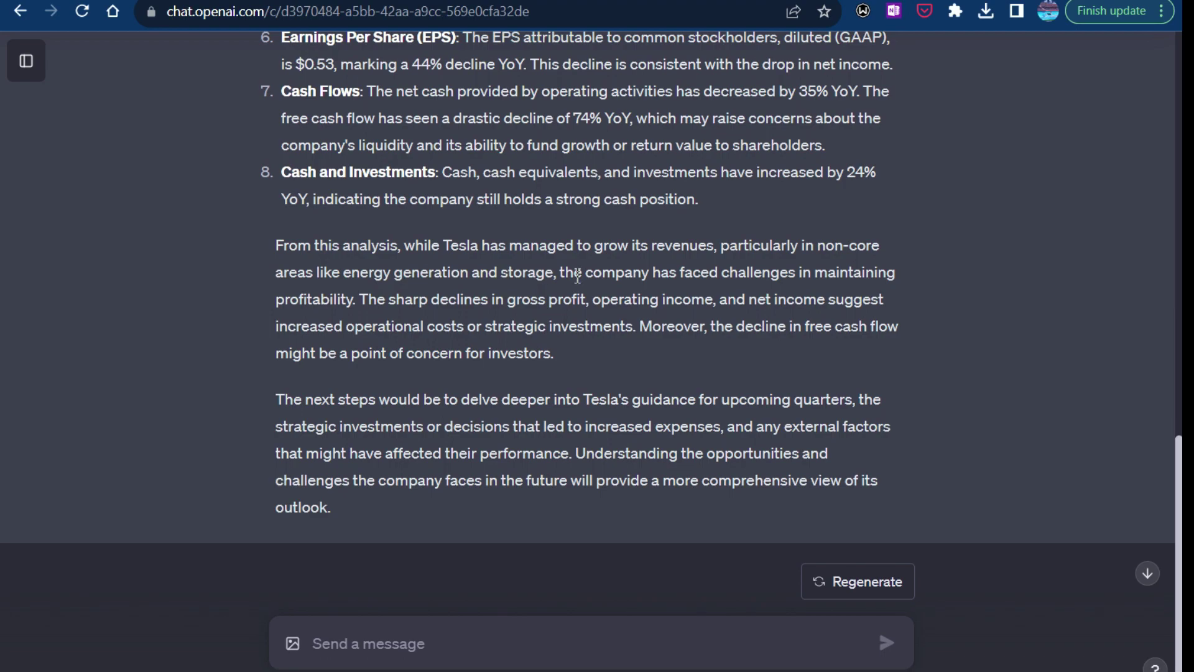
scroll(577, 273, "up", 15)
left_click(696, 215)
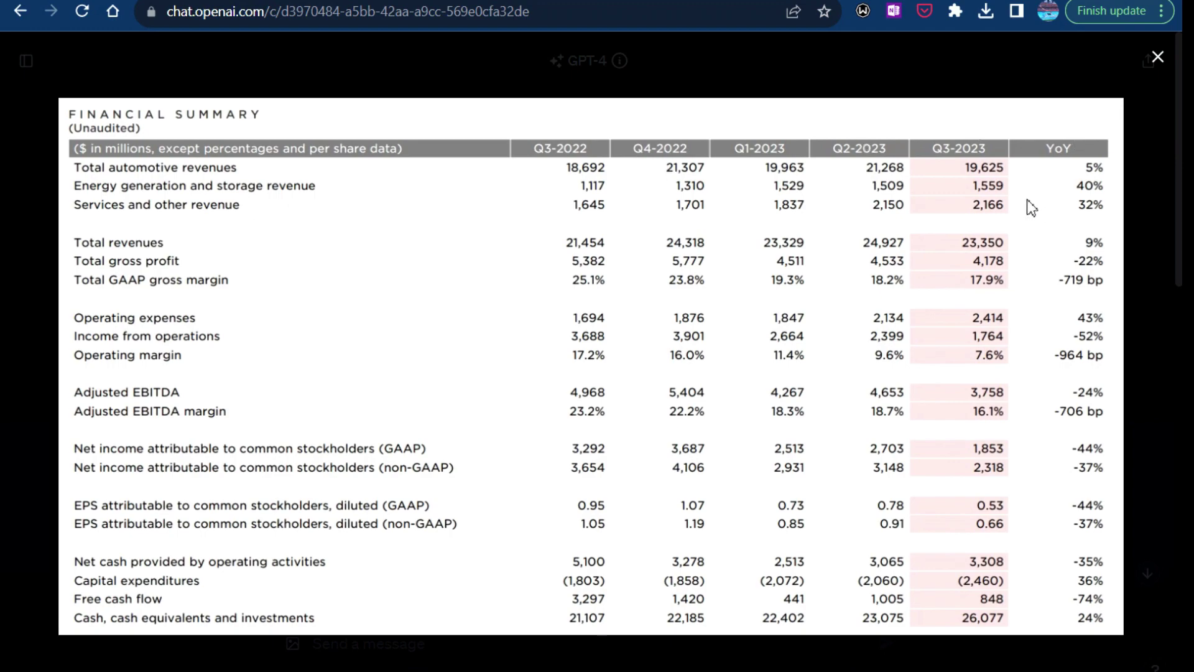
left_click(1158, 57)
scroll(646, 354, "down", 9)
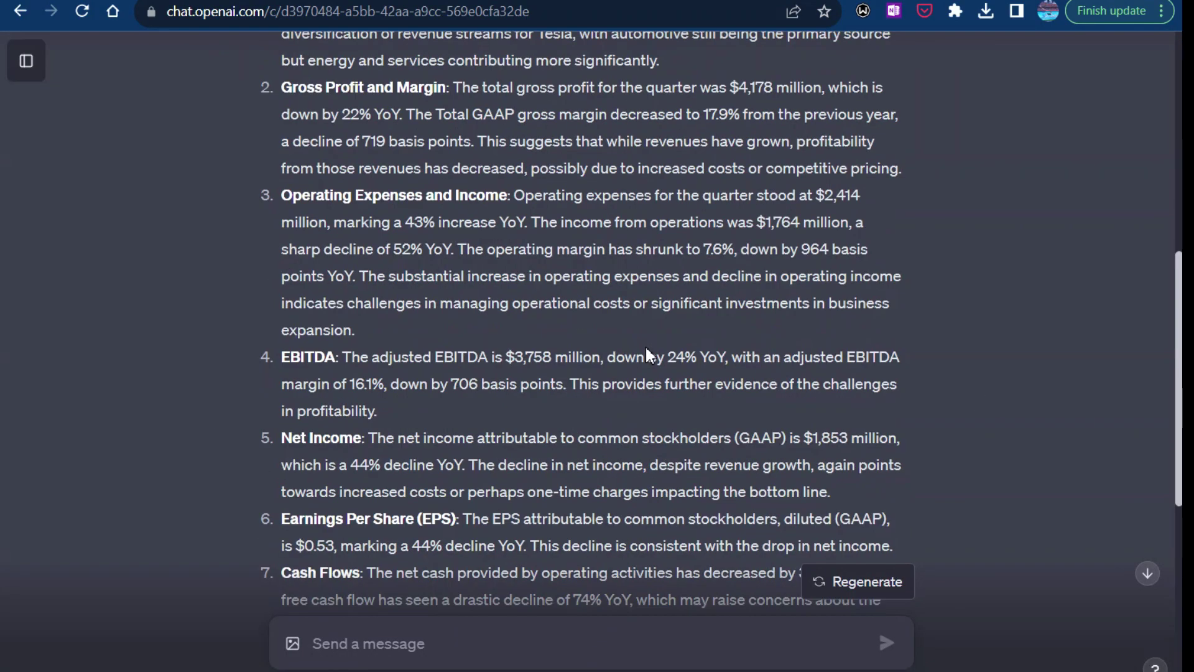
scroll(647, 355, "down", 6)
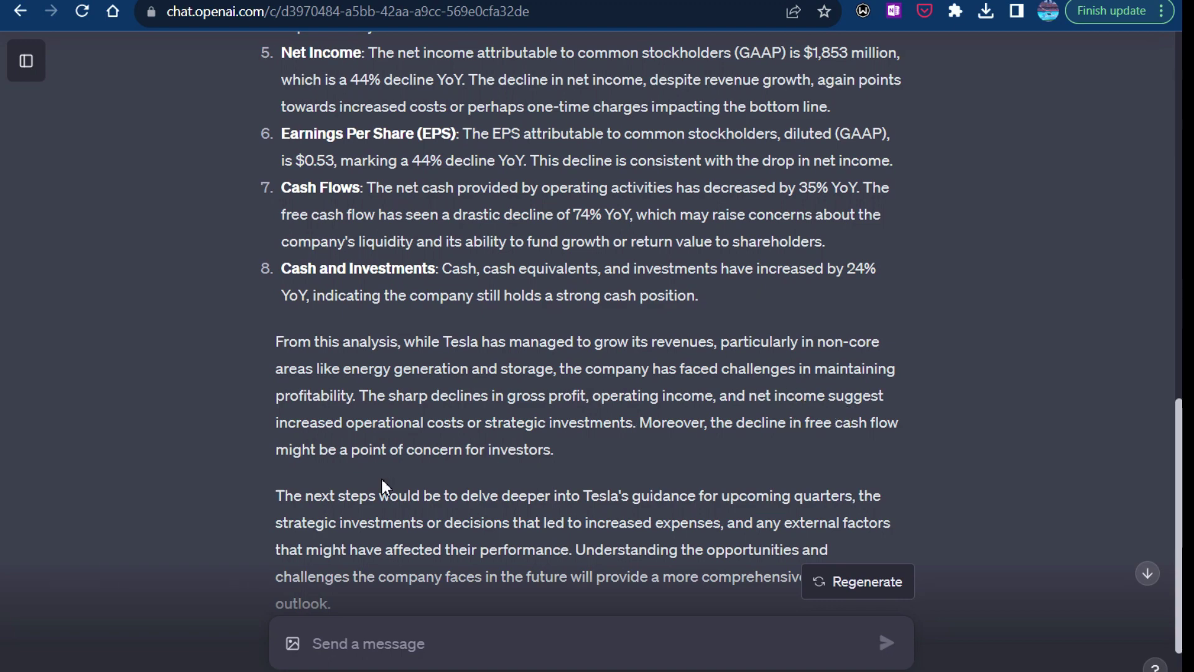
scroll(628, 431, "up", 15)
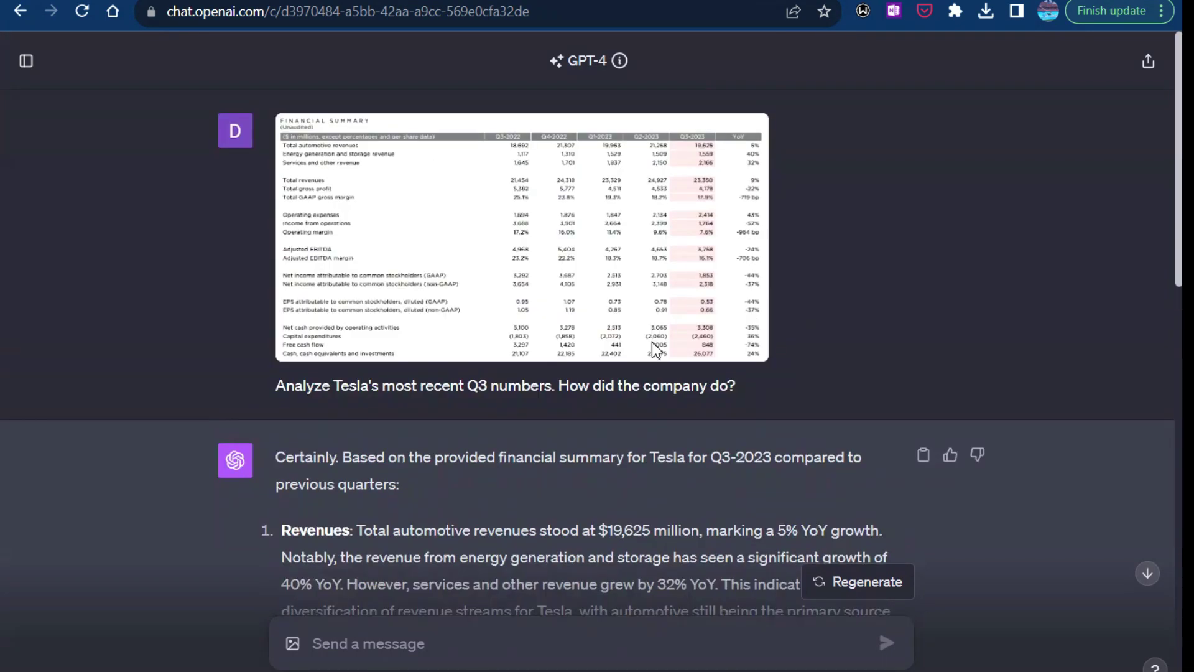
left_click(658, 314)
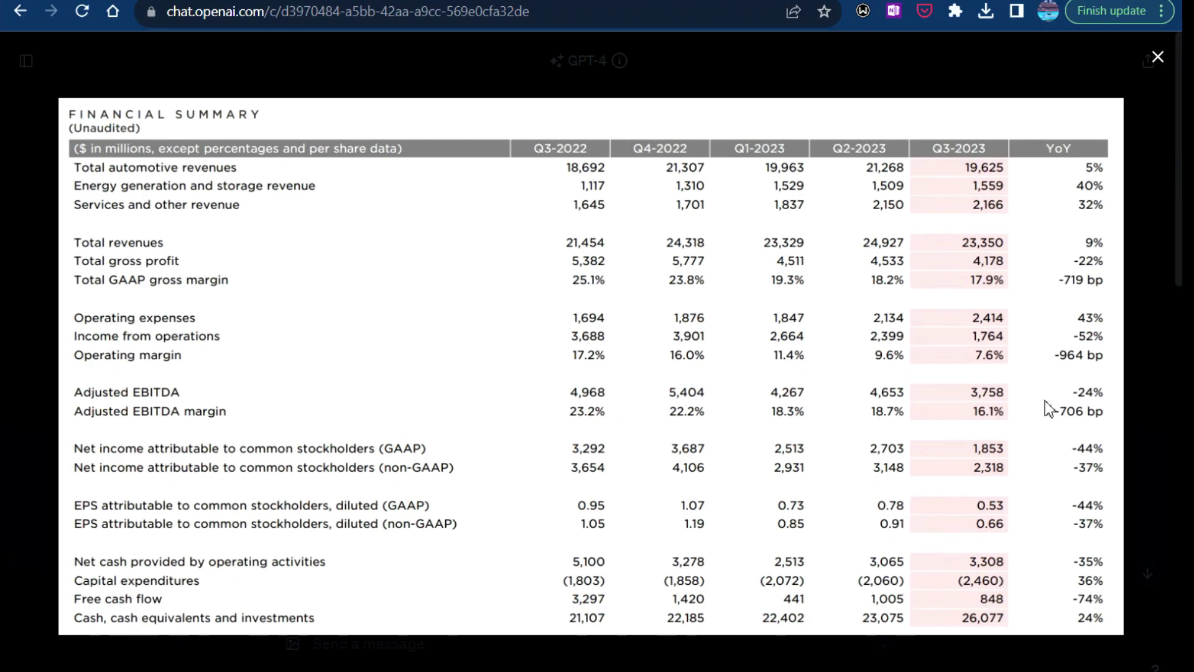
left_click(1157, 56)
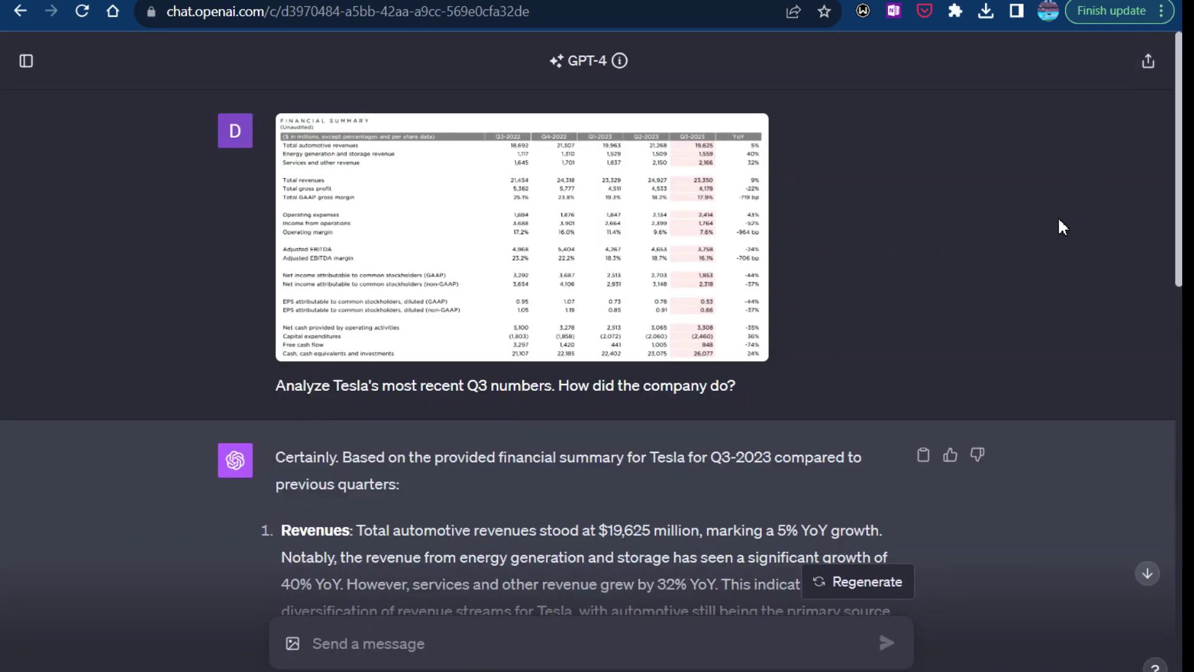
scroll(802, 411, "down", 20)
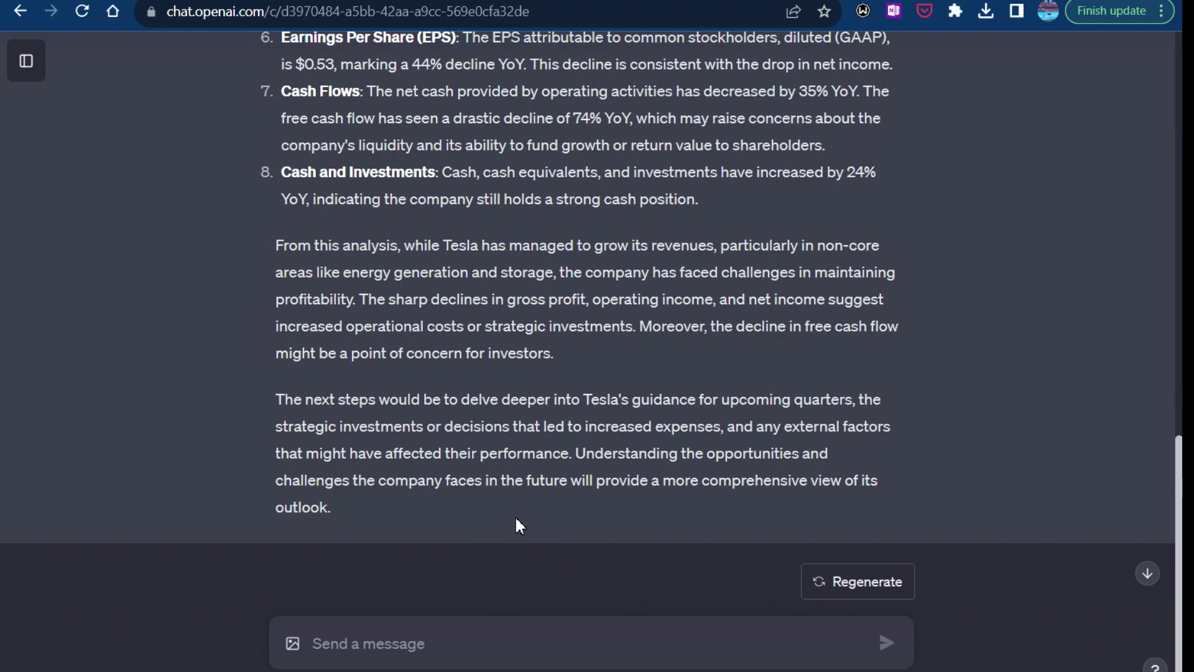
scroll(628, 392, "up", 3)
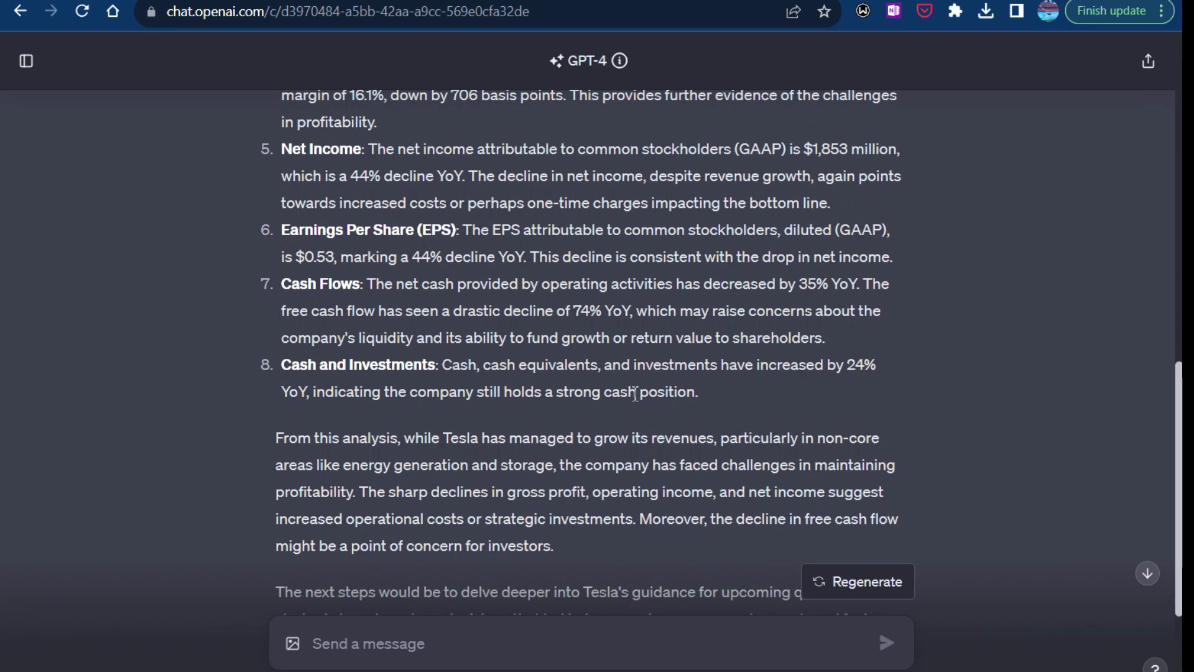
scroll(635, 393, "up", 6)
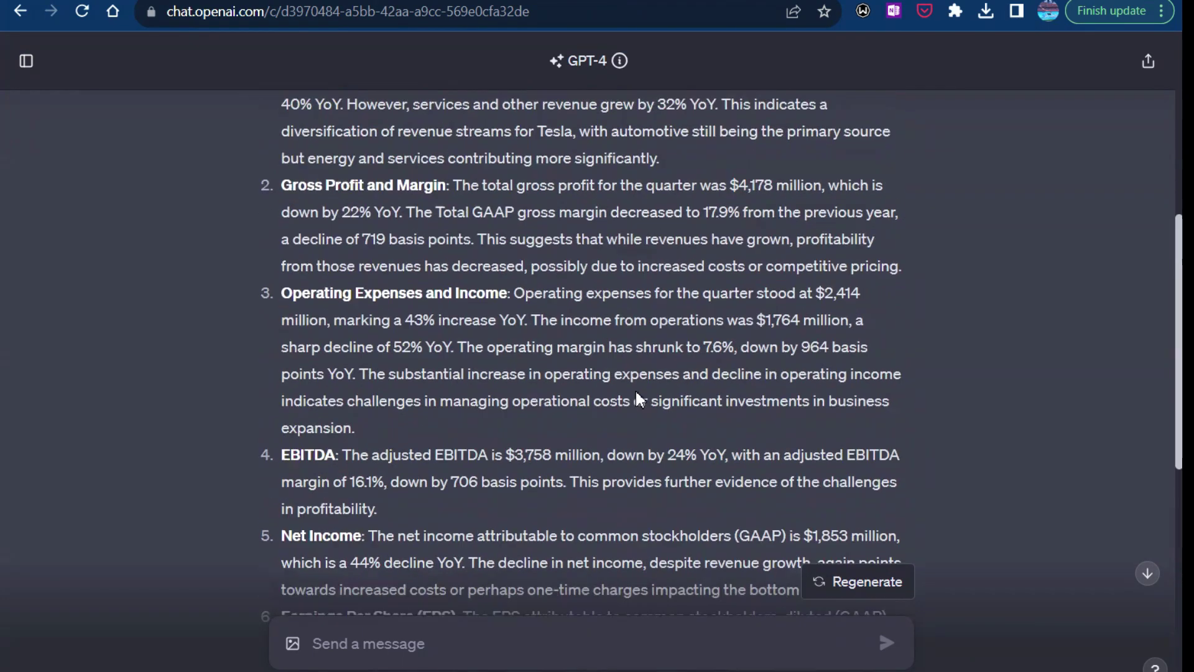
scroll(638, 398, "up", 7)
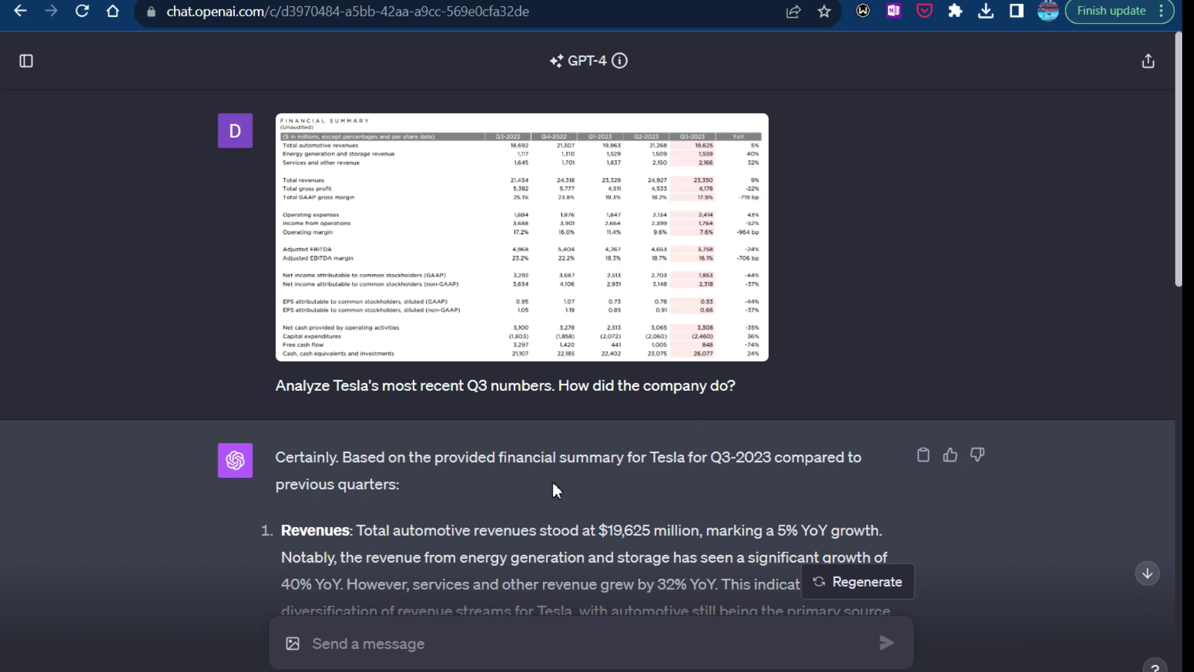
left_click(551, 244)
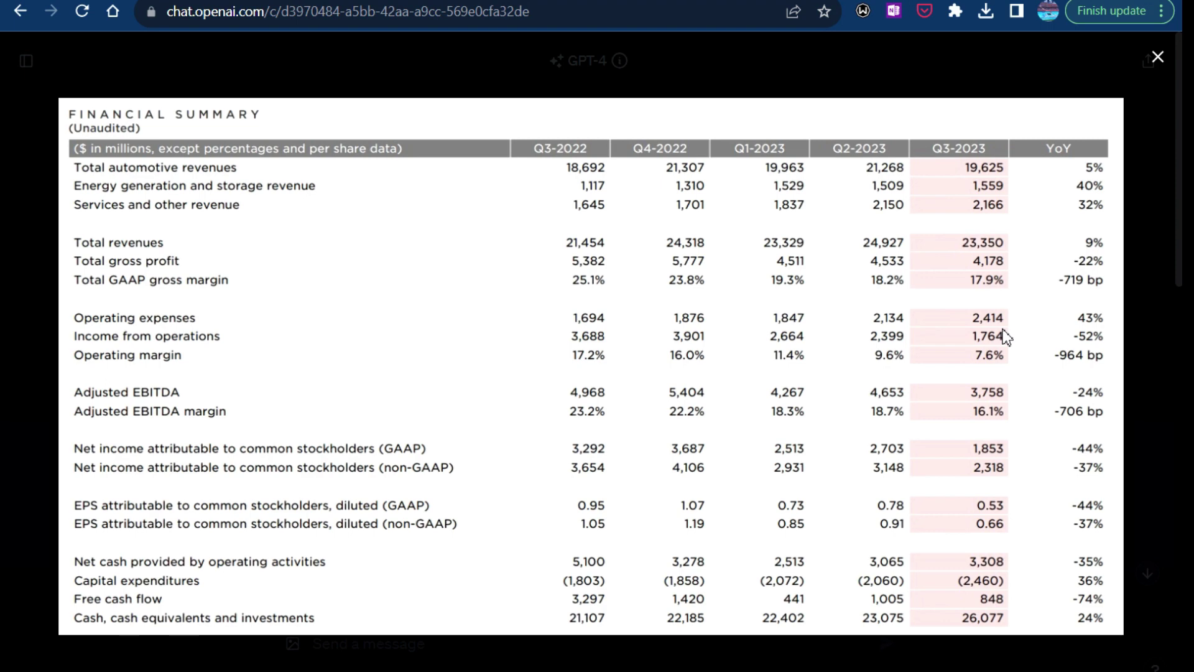
left_click(1157, 60)
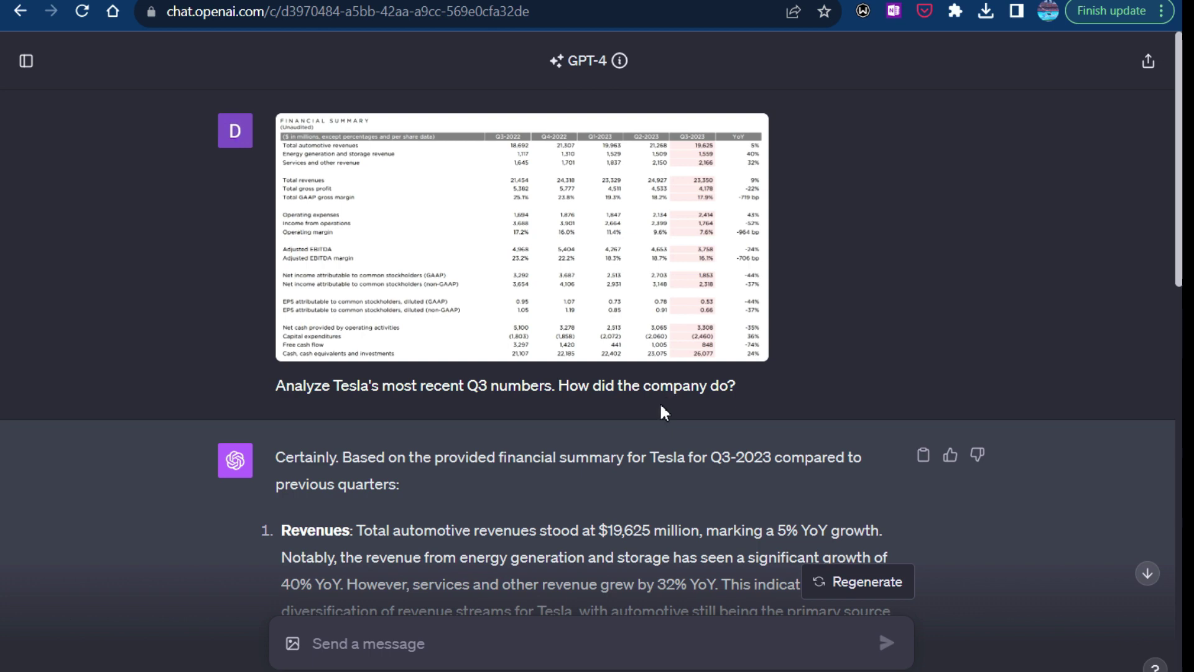
scroll(569, 439, "down", 3)
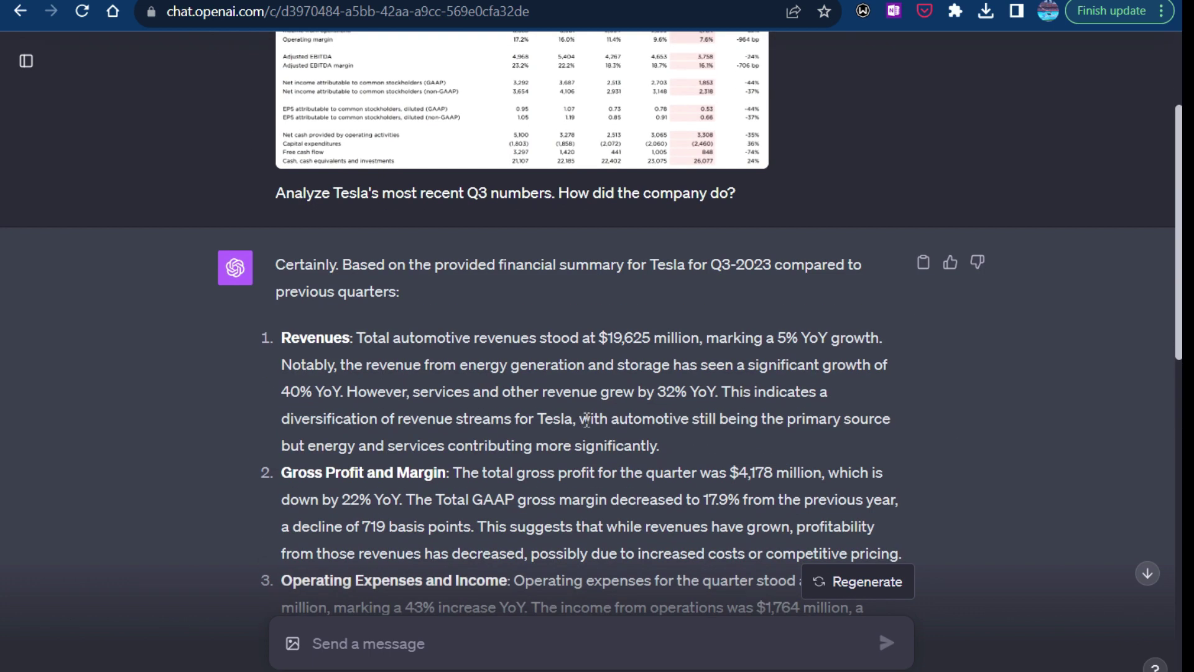